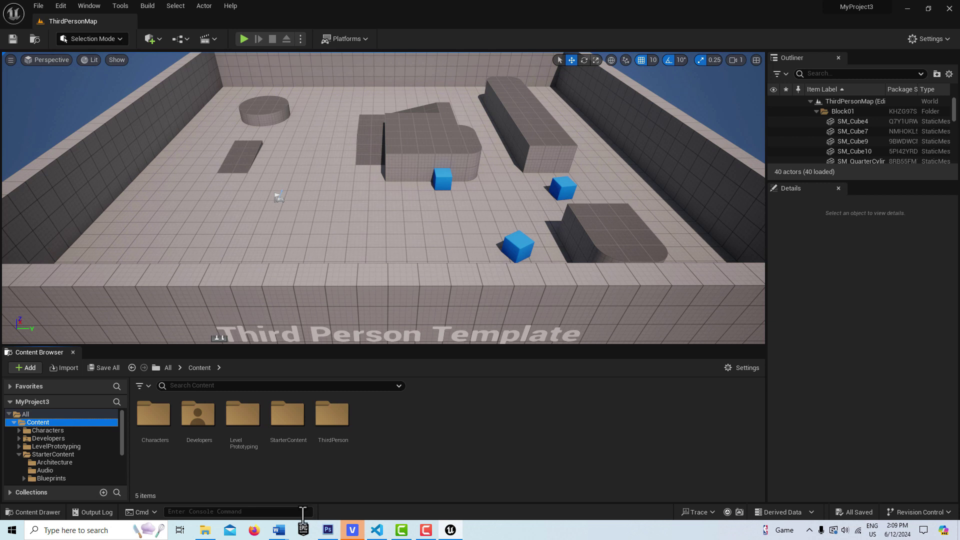
Step: Switch to the Epic Games Launcher and add Paragon: Murdock from the library vault to MyProject3
left_click(304, 530)
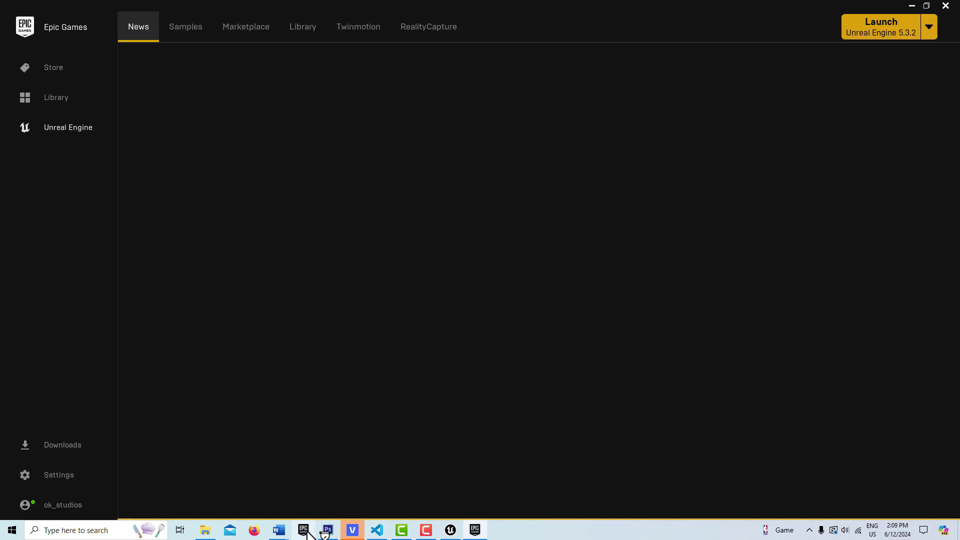
left_click(303, 28)
scroll(580, 350, "down", 5)
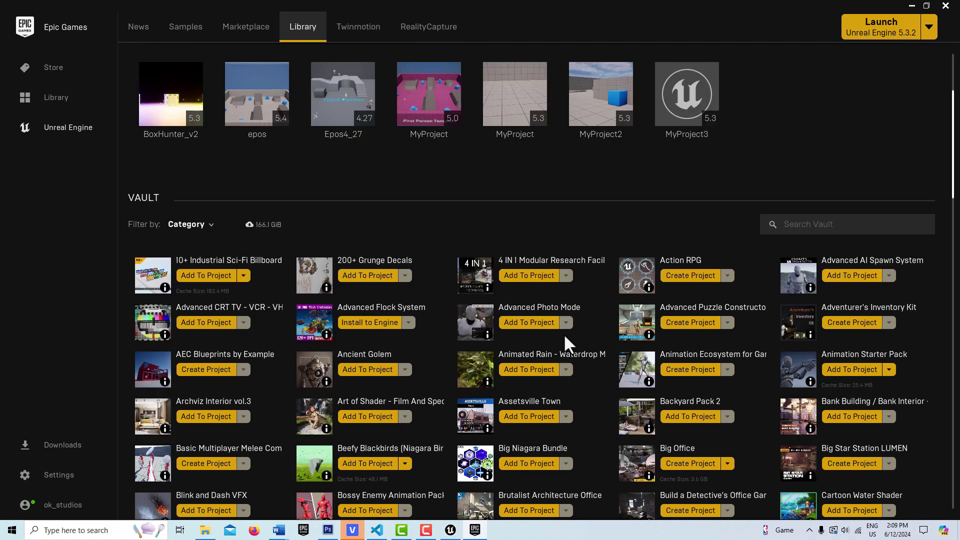
scroll(552, 345, "down", 15)
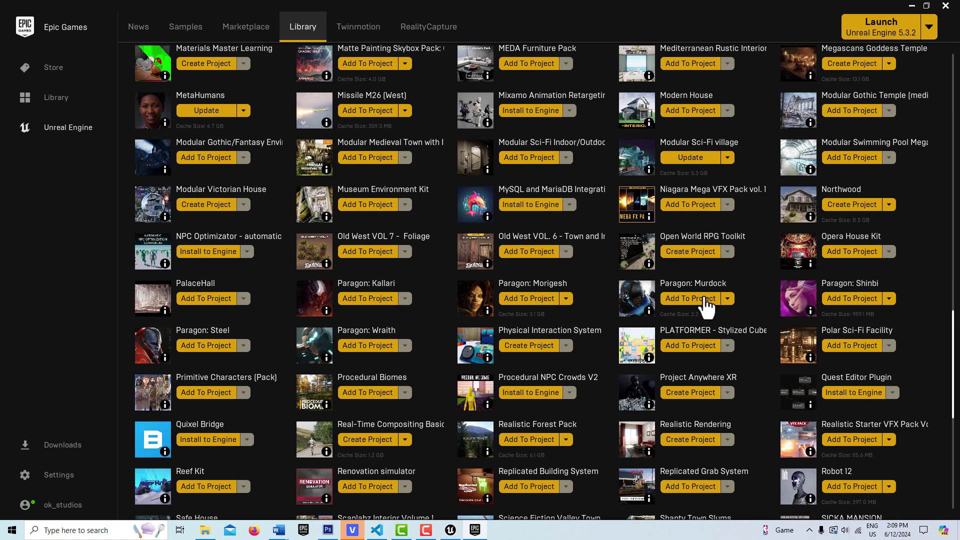
left_click(702, 299)
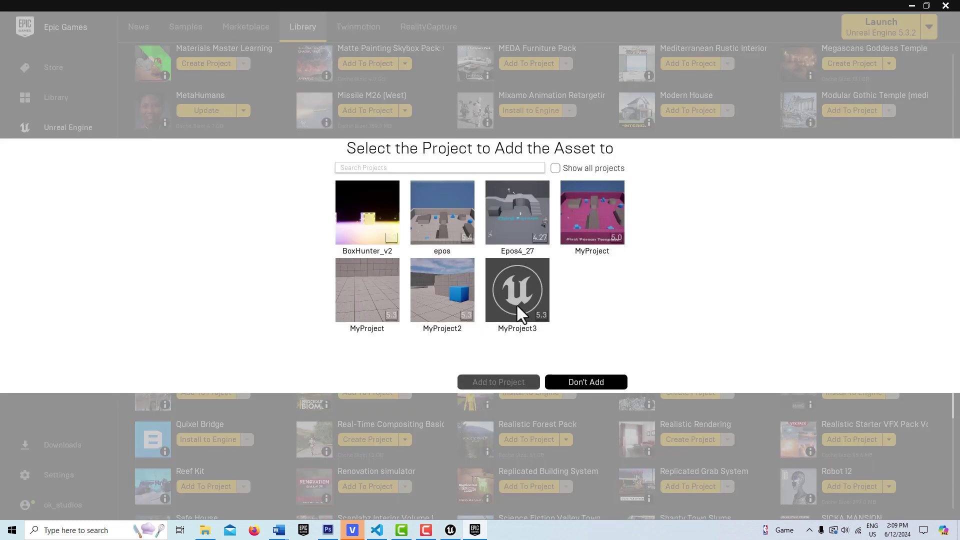
left_click(520, 288)
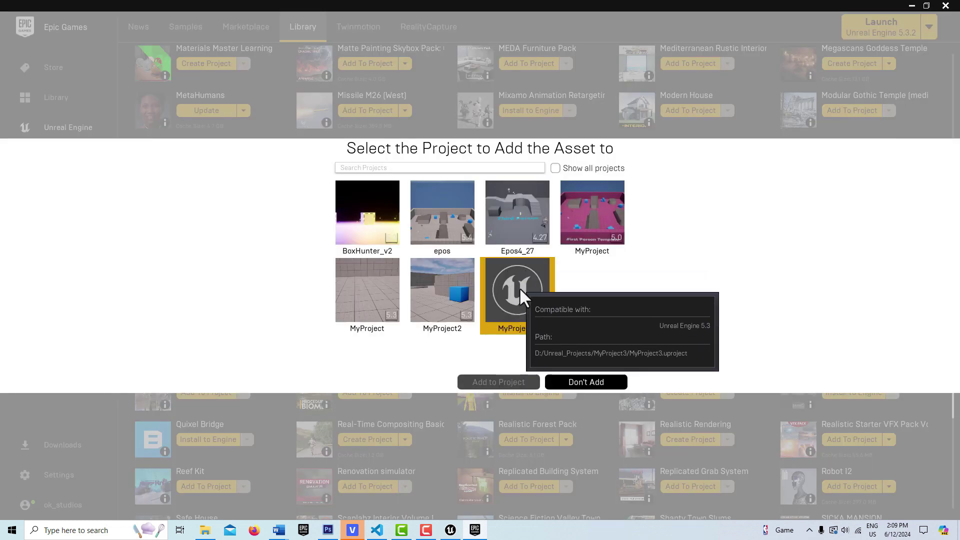
left_click(499, 381)
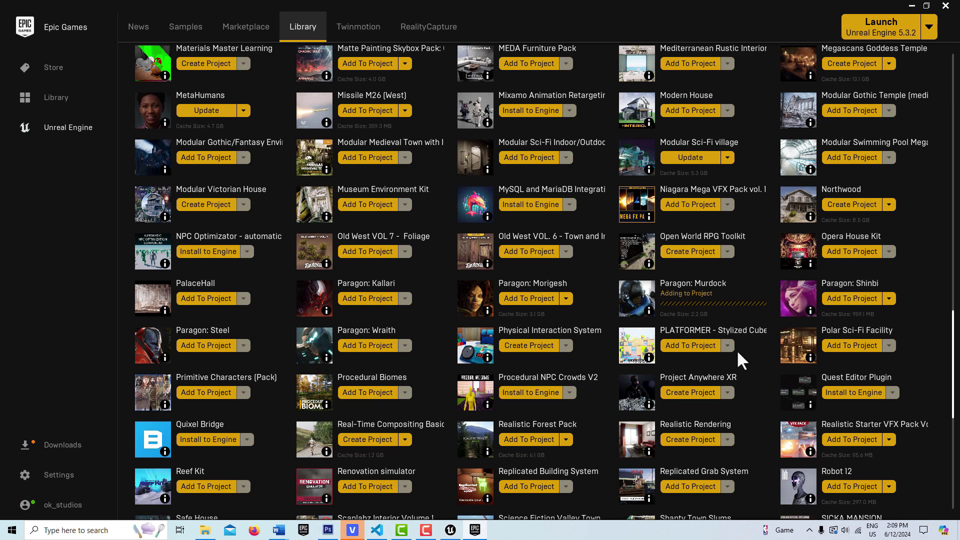
Step: Return to the Unreal Editor, collapse the StarterContent folder and expand the ParagonMurdock folder in the content tree
left_click(461, 526)
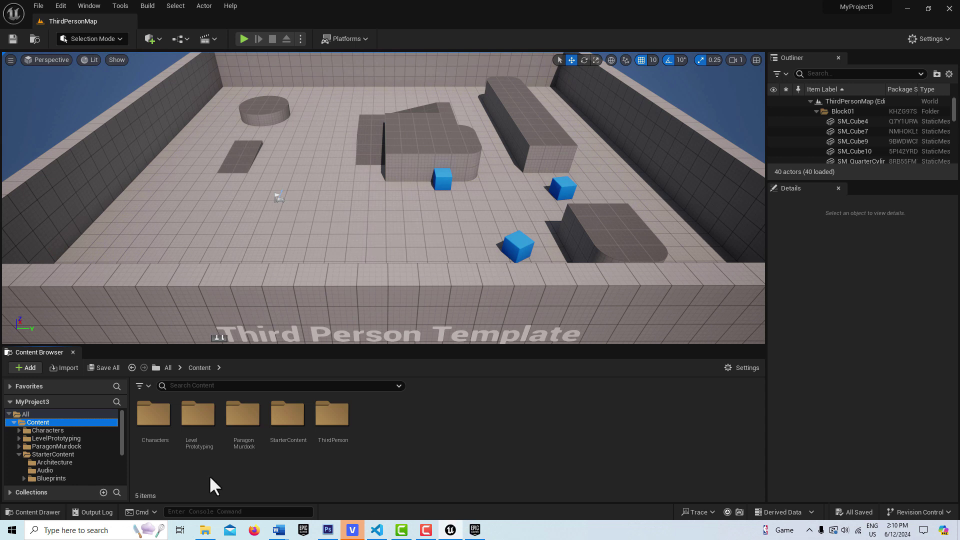
scroll(28, 452, "down", 3)
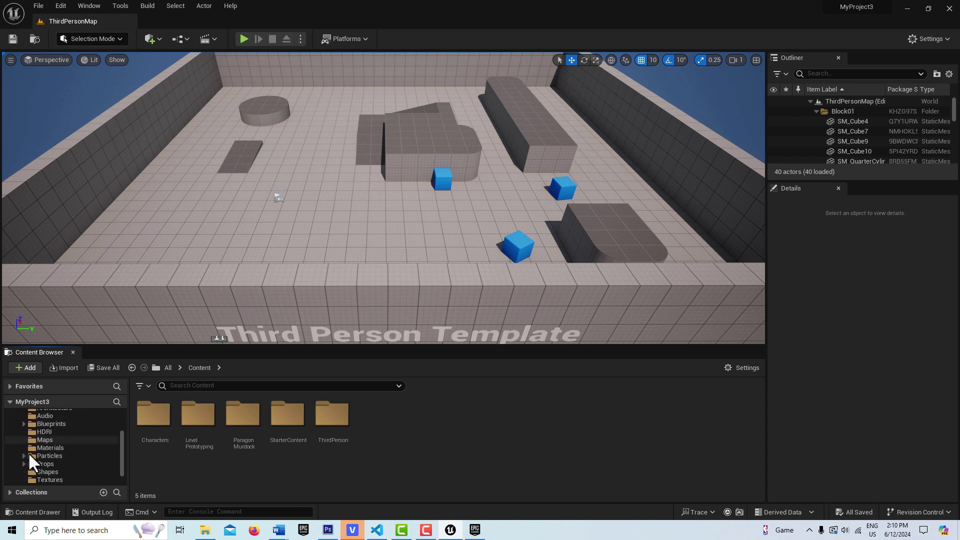
scroll(28, 452, "up", 3)
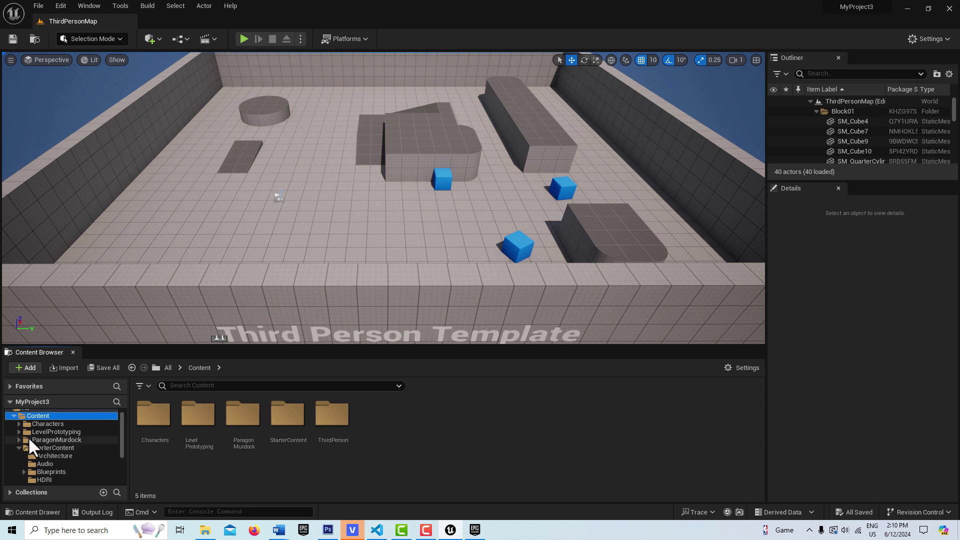
left_click(19, 448)
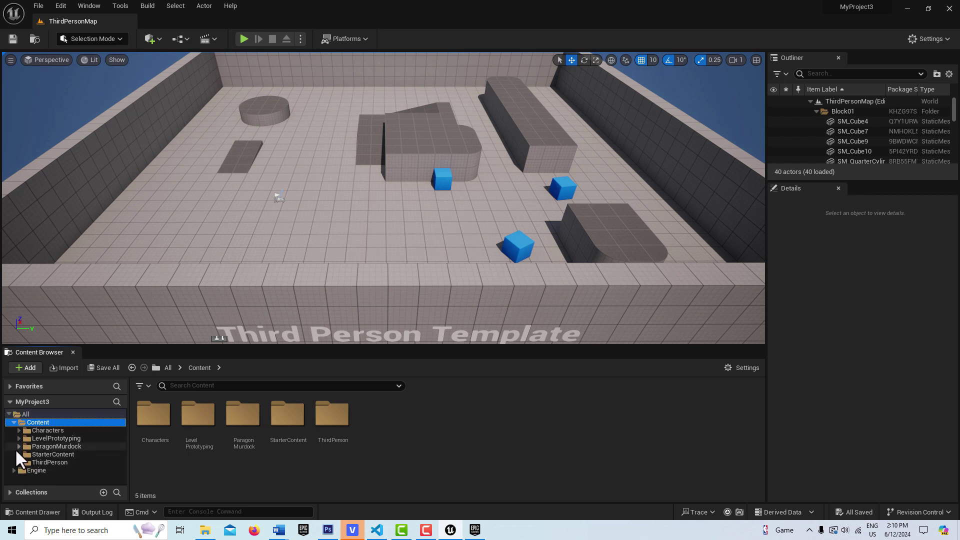
left_click(18, 446)
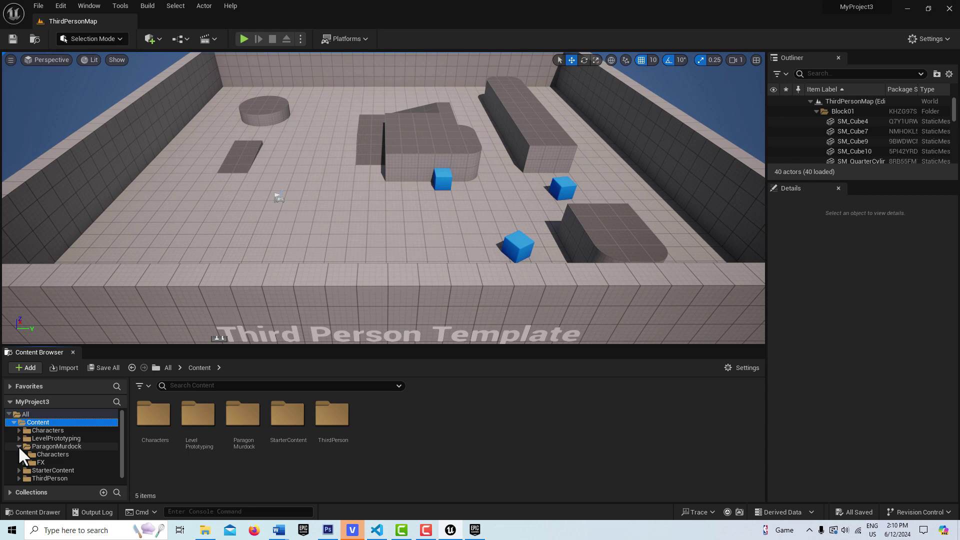
Step: Browse to the Murdock folder under ParagonMurdock > Characters > Heroes
left_click(45, 462)
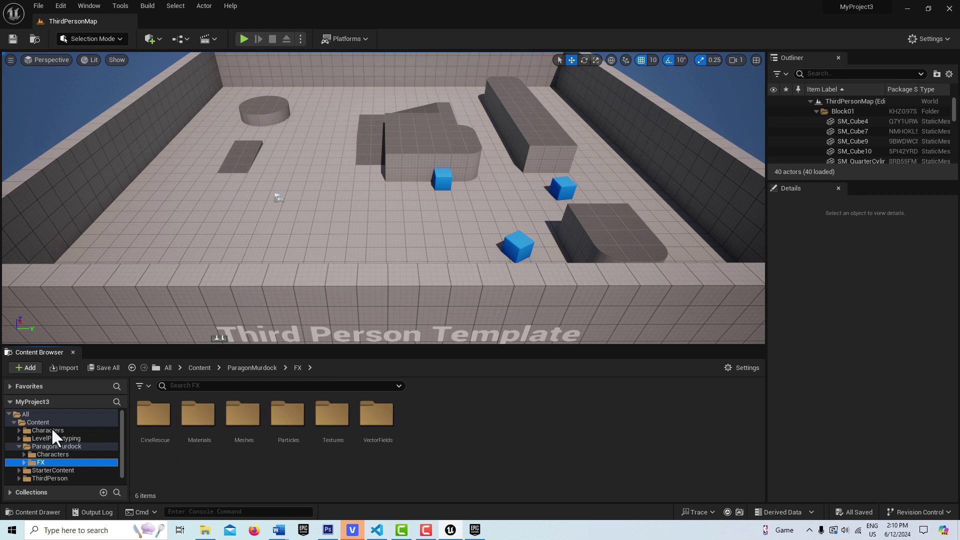
left_click(64, 453)
double_click(198, 417)
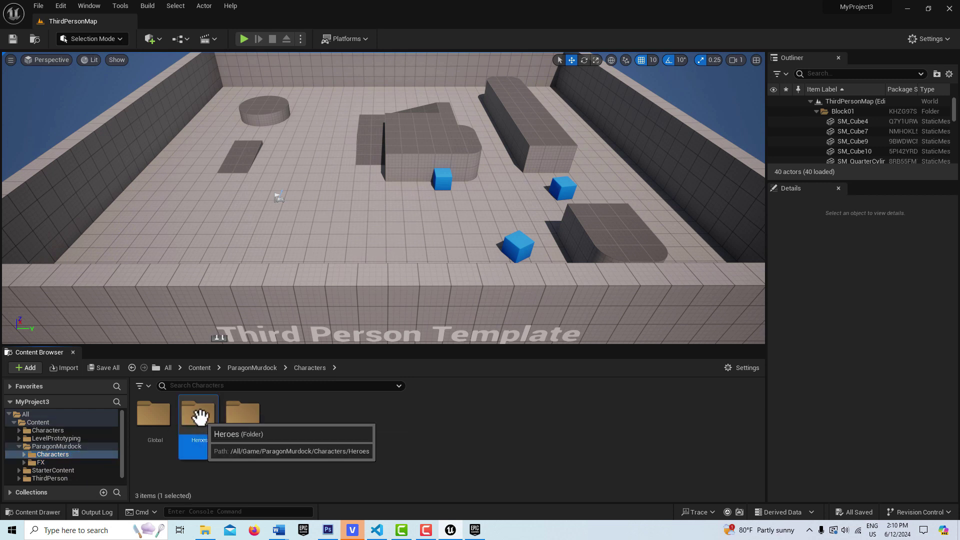
double_click(154, 416)
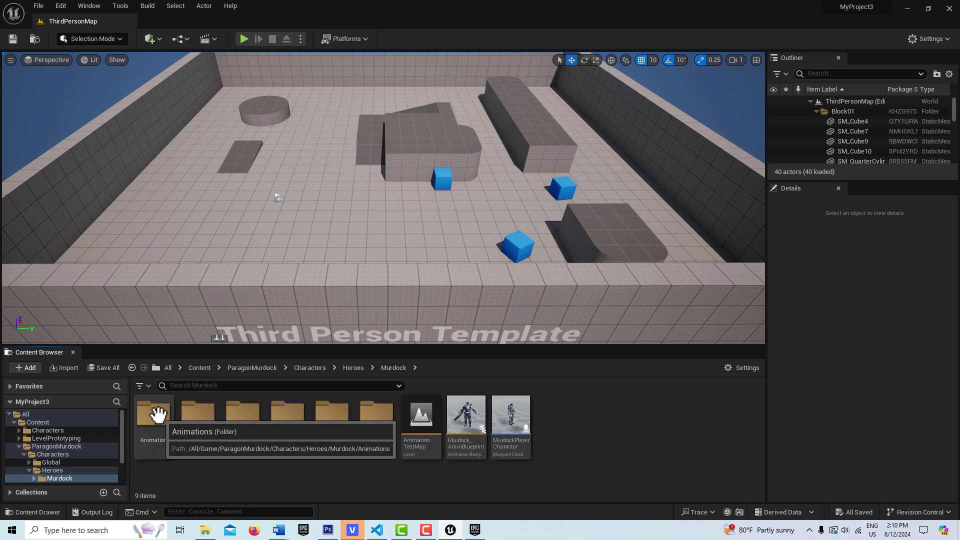
mouse_move(511, 423)
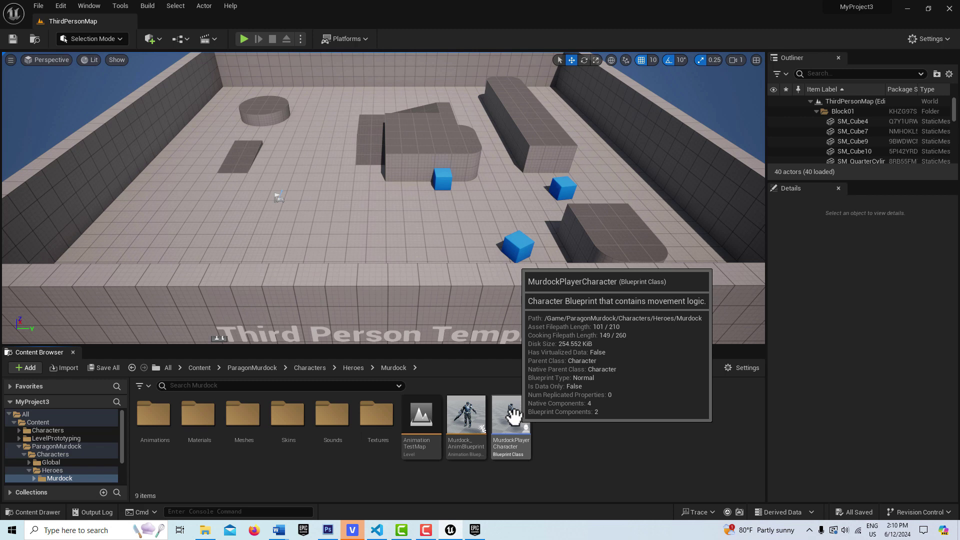
Step: Open the MurdockPlayerCharacter blueprint, dock its window beside the level and view its Event Graph
left_click(514, 415)
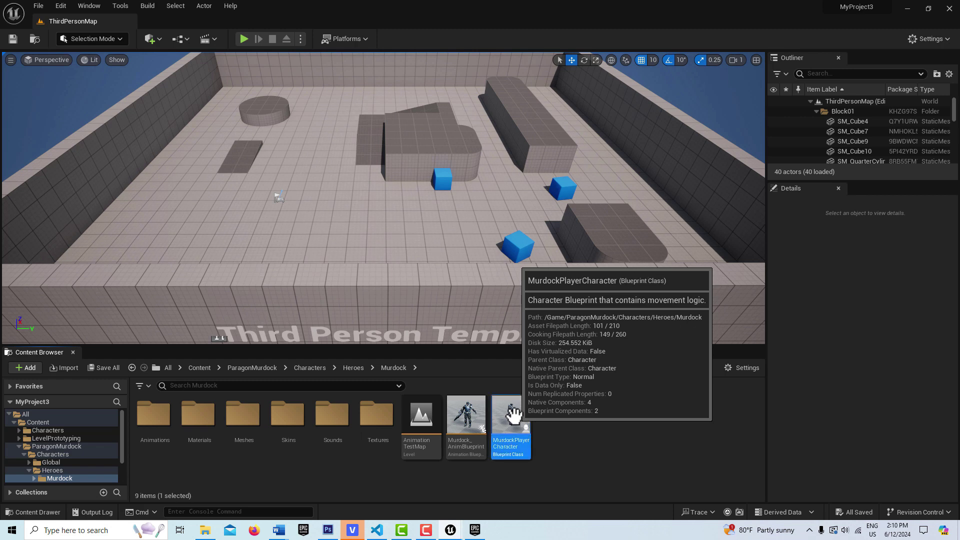
double_click(513, 415)
left_click_drag(188, 43, 197, 23)
scroll(416, 353, "down", 5)
right_click_drag(416, 359, 488, 352)
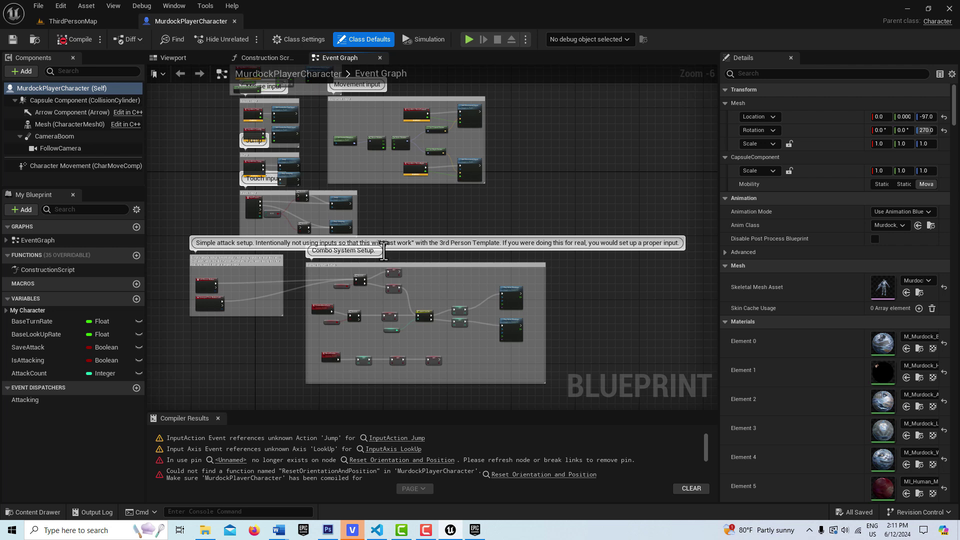
Step: Try to play the ThirdPersonMap level in the editor, cancel the launch and close the Message Log
left_click(91, 20)
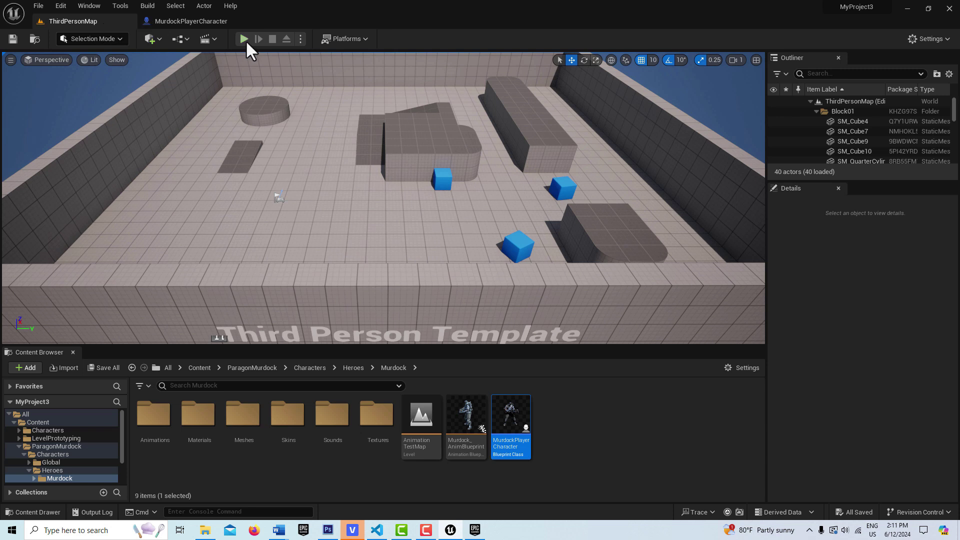
left_click(244, 40)
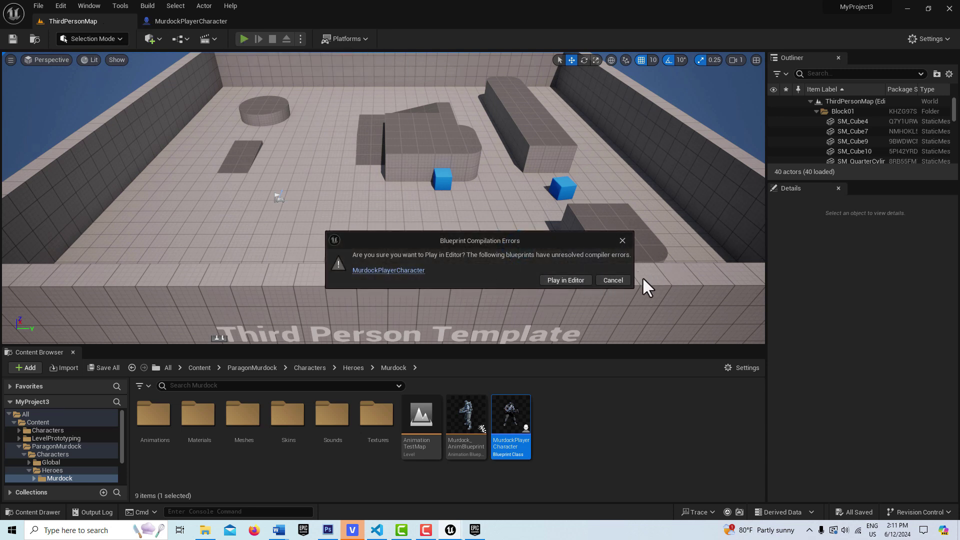
left_click(620, 278)
left_click(708, 389)
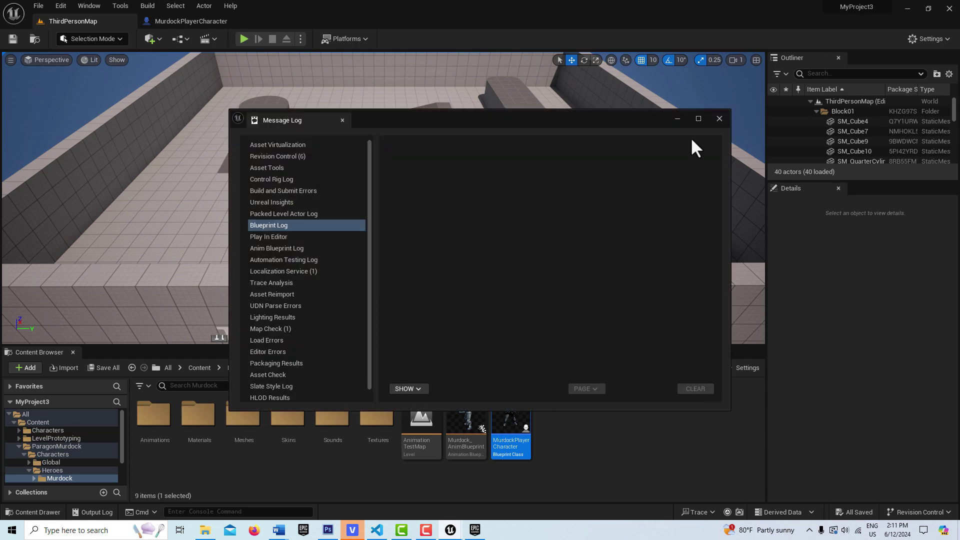
left_click(719, 119)
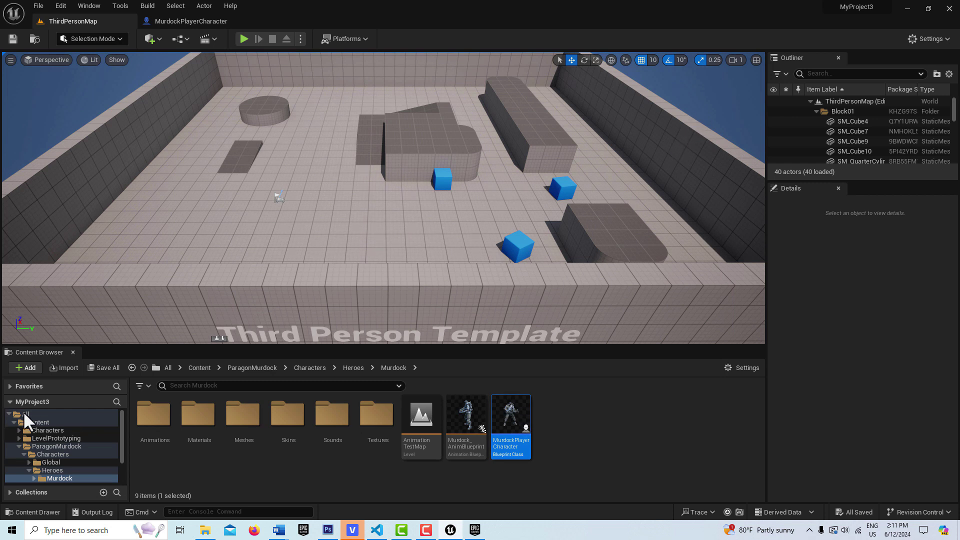
Step: Open the BP_ThirdPersonCharacter blueprint from ThirdPerson > Blueprints and bring its whole Event Graph into view
scroll(85, 440, "down", 2)
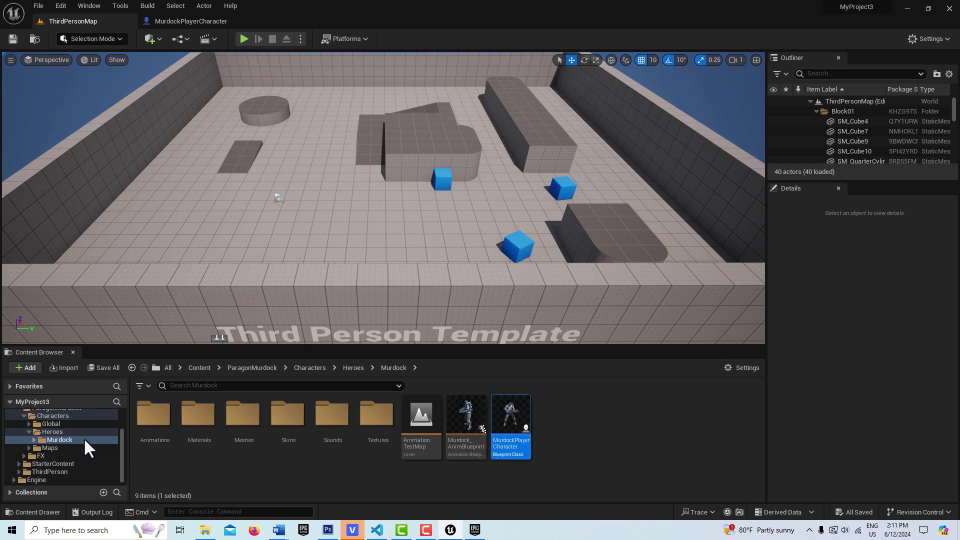
left_click(65, 471)
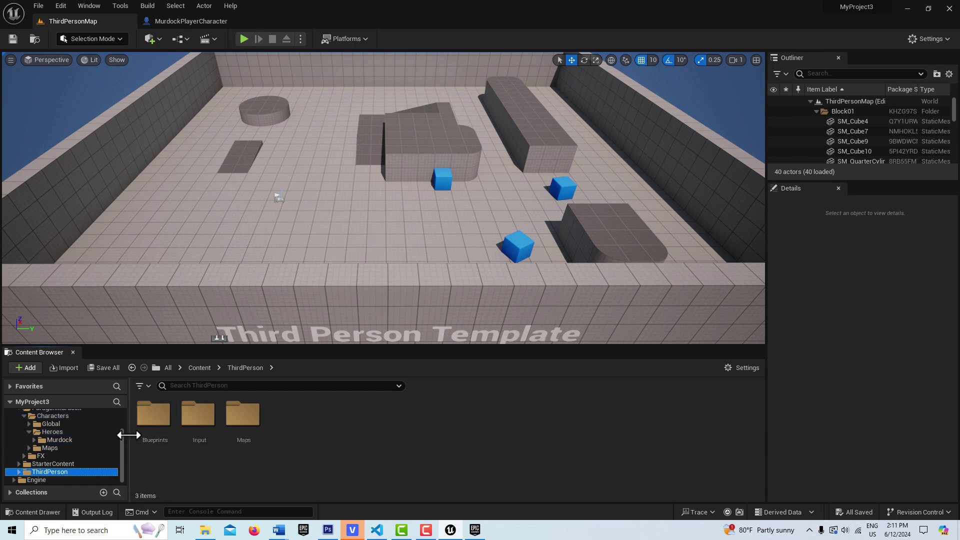
double_click(155, 424)
double_click(154, 418)
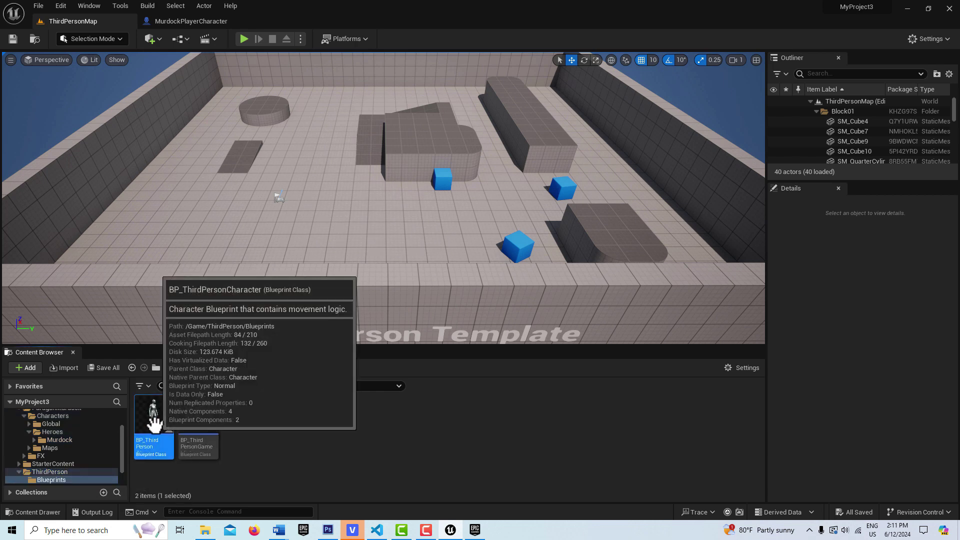
scroll(518, 293, "down", 1)
scroll(601, 273, "down", 1)
right_click_drag(604, 281, 557, 200)
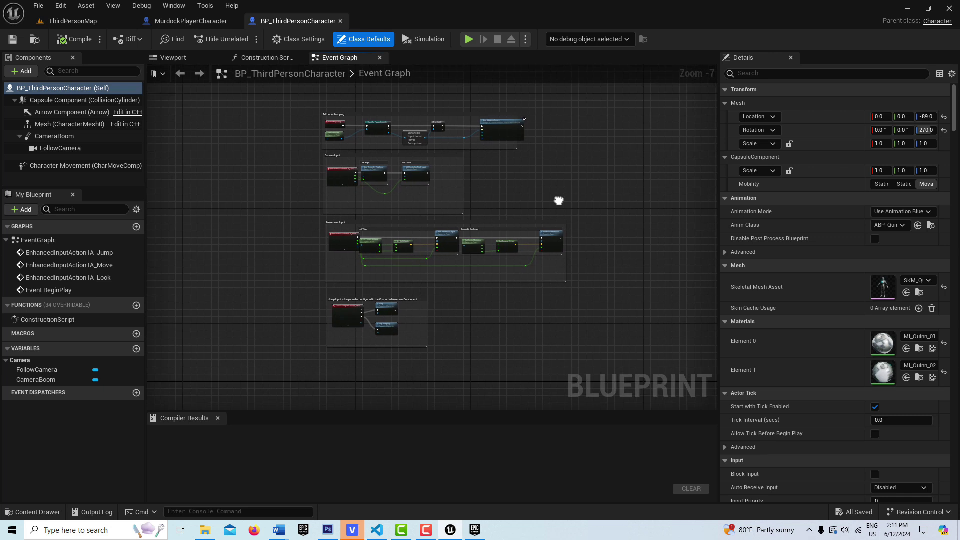
Step: Copy all Event Graph nodes of BP_ThirdPersonCharacter and delete the input node groups above Touch input in MurdockPlayerCharacter
left_click_drag(262, 89, 600, 356)
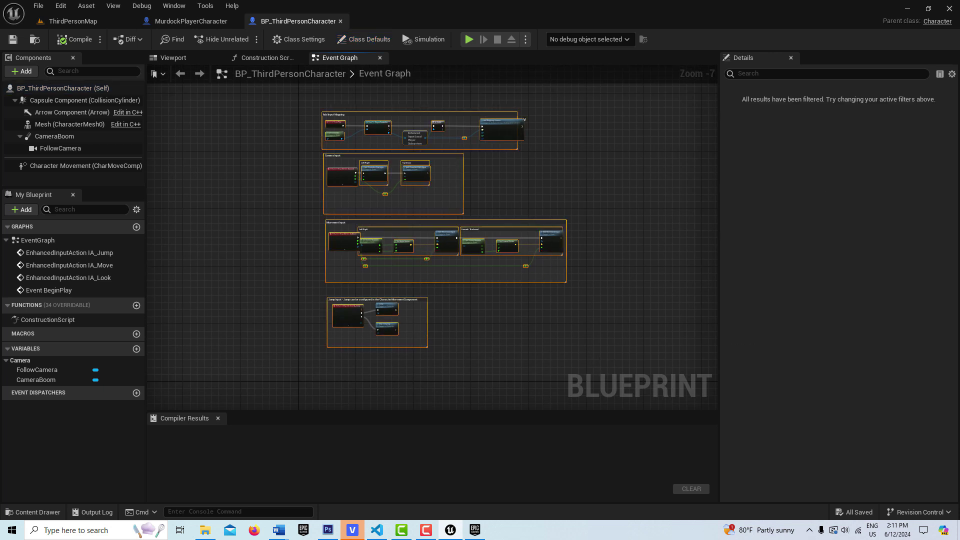
left_click(195, 20)
right_click_drag(560, 155, 580, 274)
left_click_drag(217, 121, 523, 300)
key("Delete")
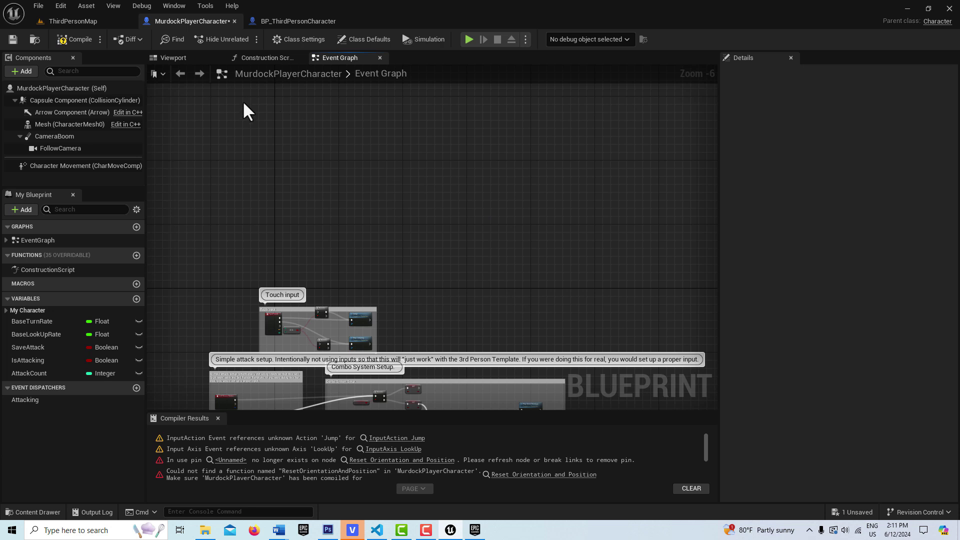
Step: Paste the copied input nodes above the Touch input group in MurdockPlayerCharacter, then compile and save the blueprint
key("ctrl+z")
scroll(549, 197, "down", 2)
right_click_drag(546, 197, 574, 300)
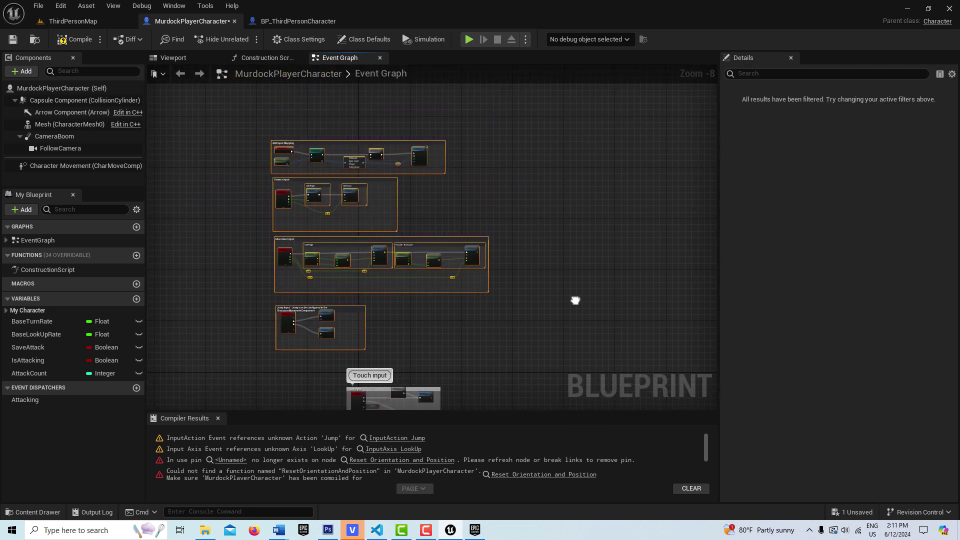
left_click(76, 40)
left_click(8, 40)
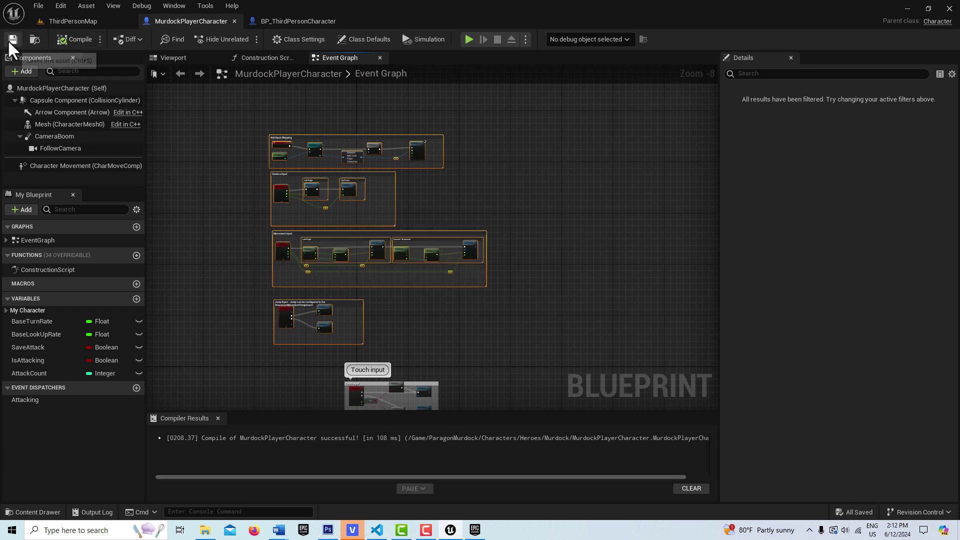
Step: Set the Default Pawn Class of ThirdPersonMap's selected game mode to MurdockPlayerCharacter in the World Settings
left_click(106, 19)
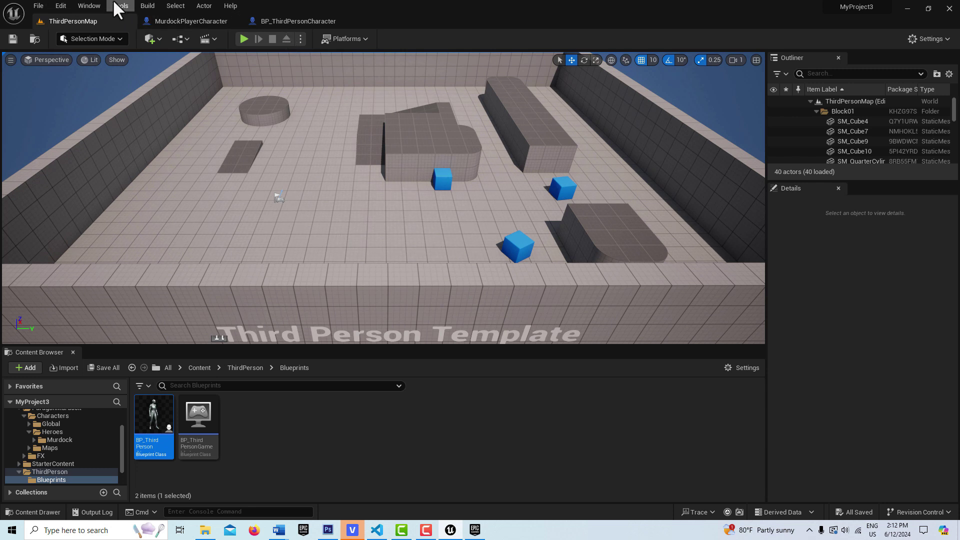
left_click(90, 6)
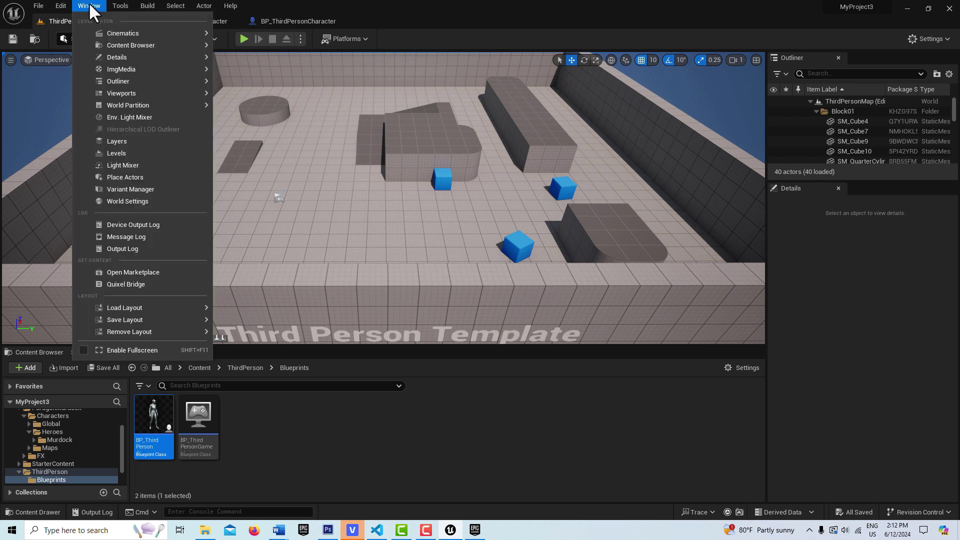
left_click(139, 203)
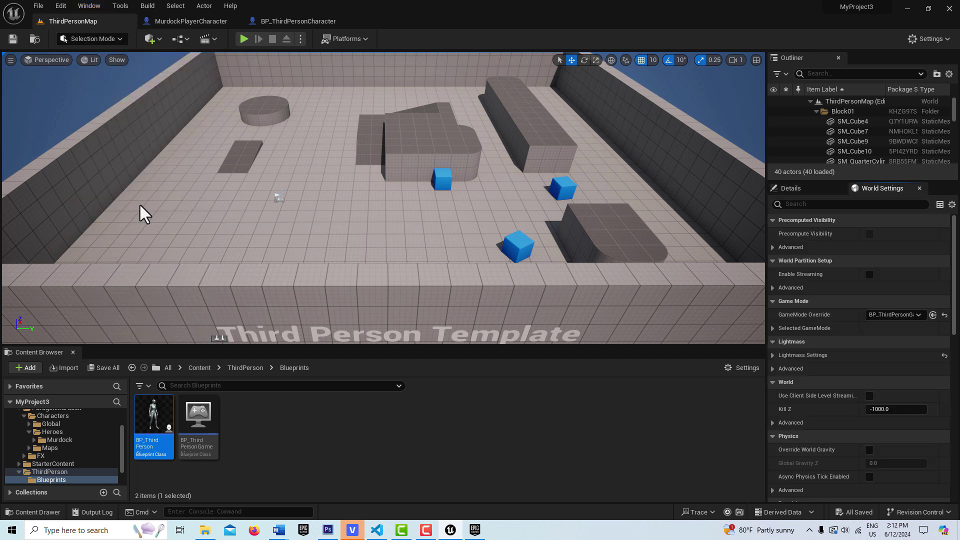
left_click(772, 329)
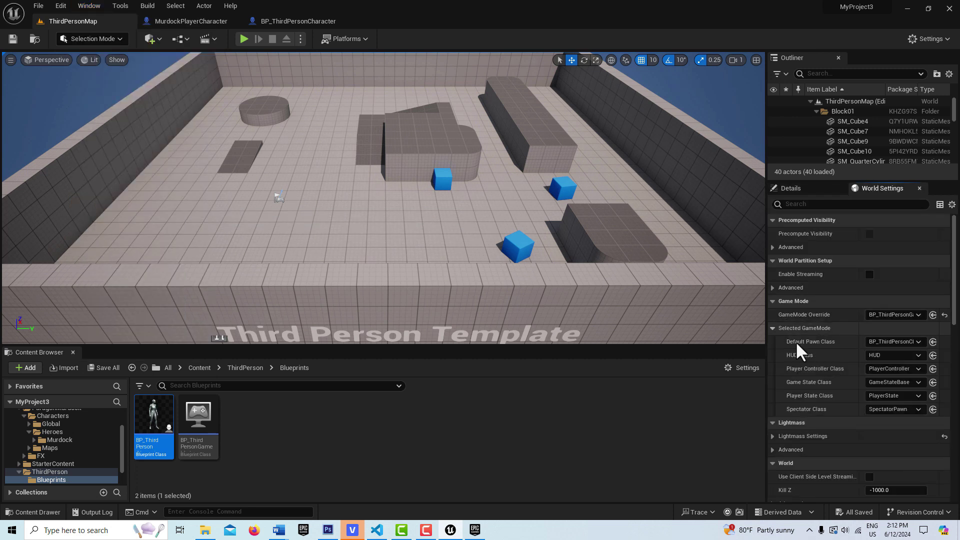
left_click(921, 343)
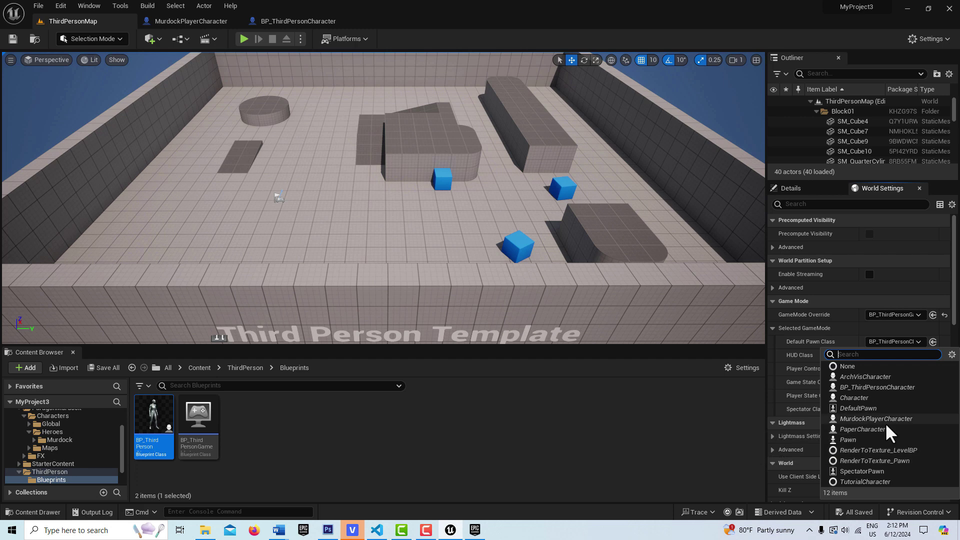
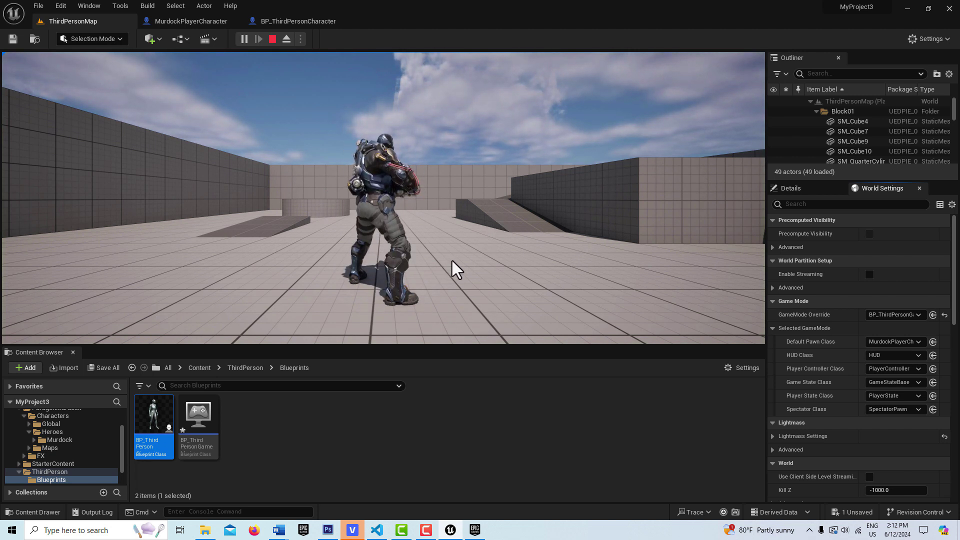
Step: Play-test ThirdPersonMap by running the Murdock character forward and back and turning the camera around the level, and stop the session
left_click(470, 243)
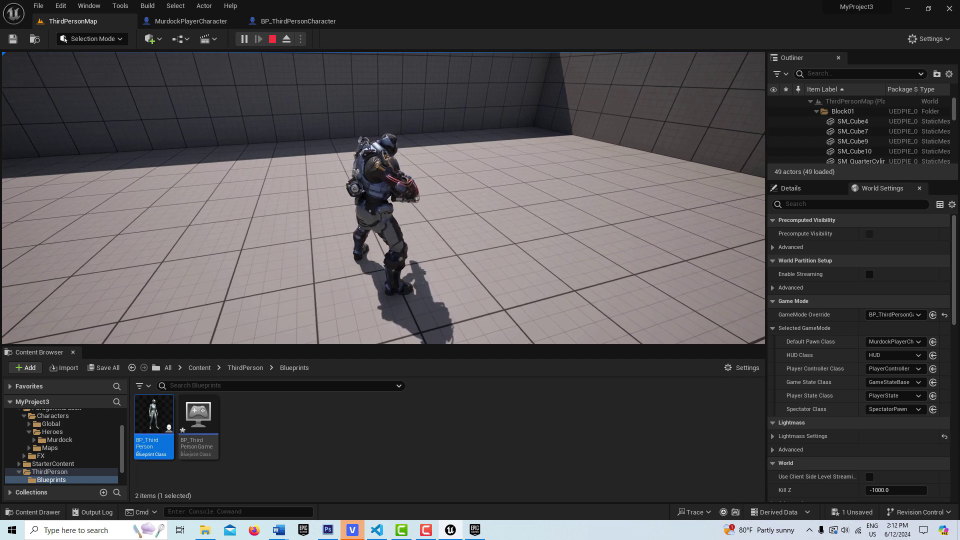
key("w")
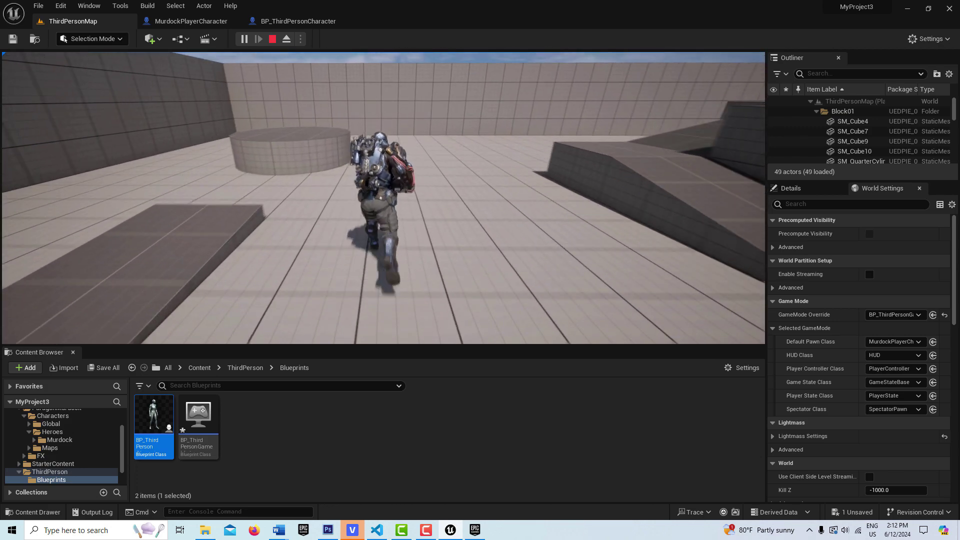
key("s")
key("w")
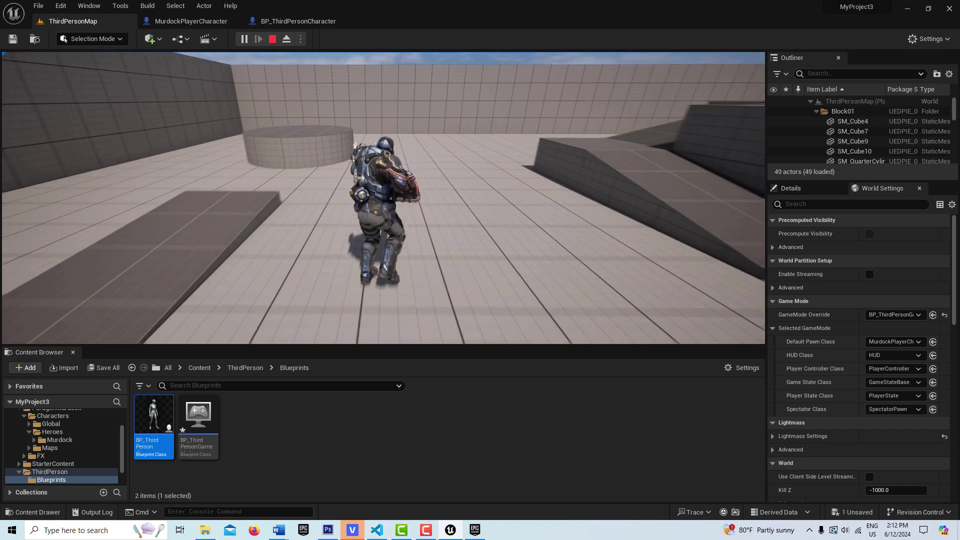
key("w")
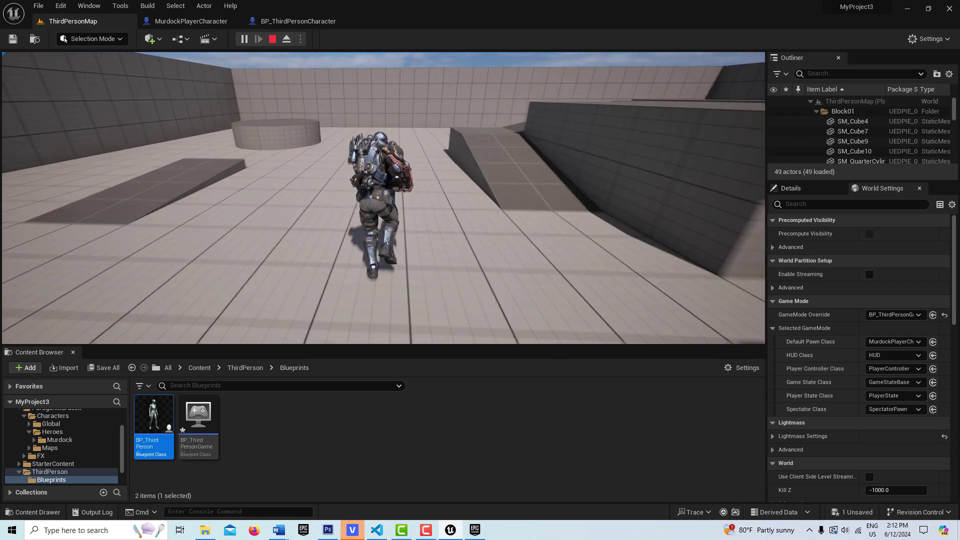
key("w")
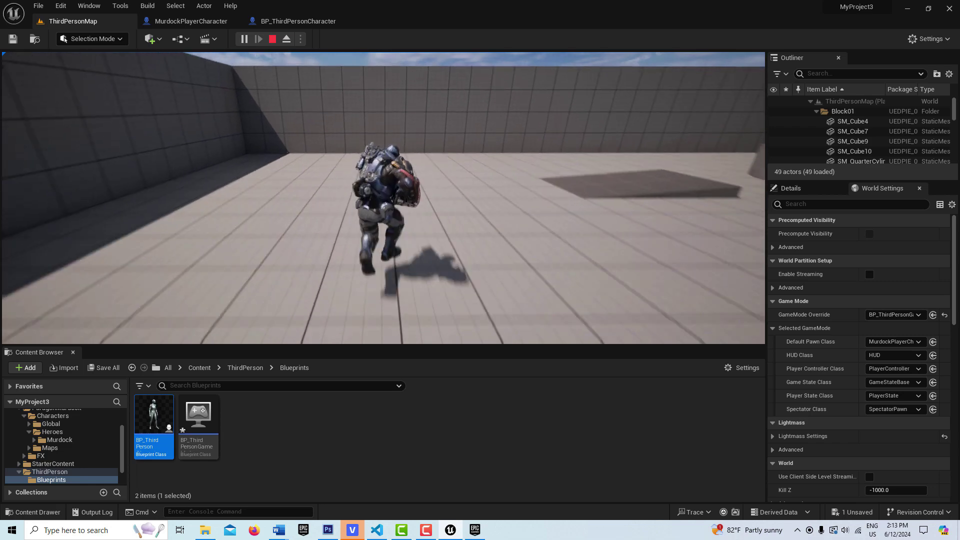
key("w")
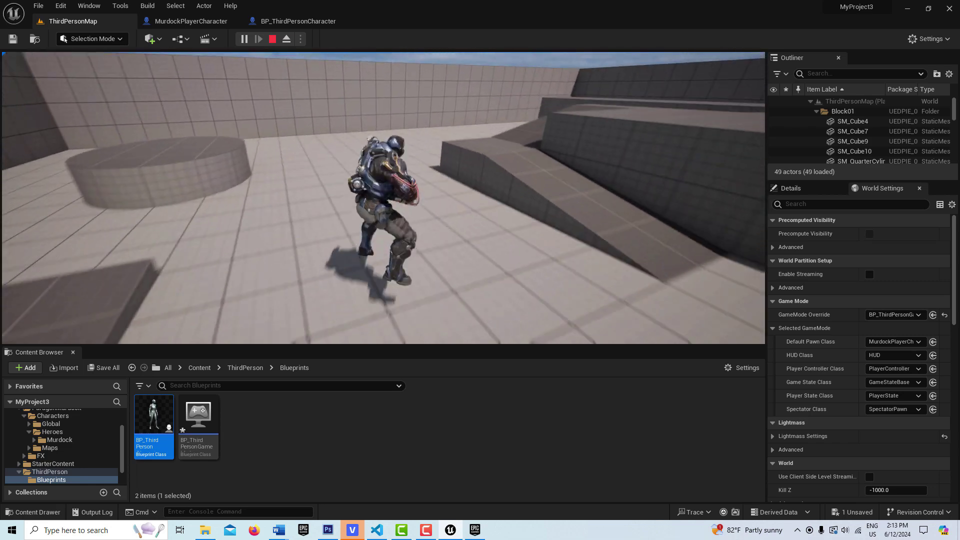
key("w")
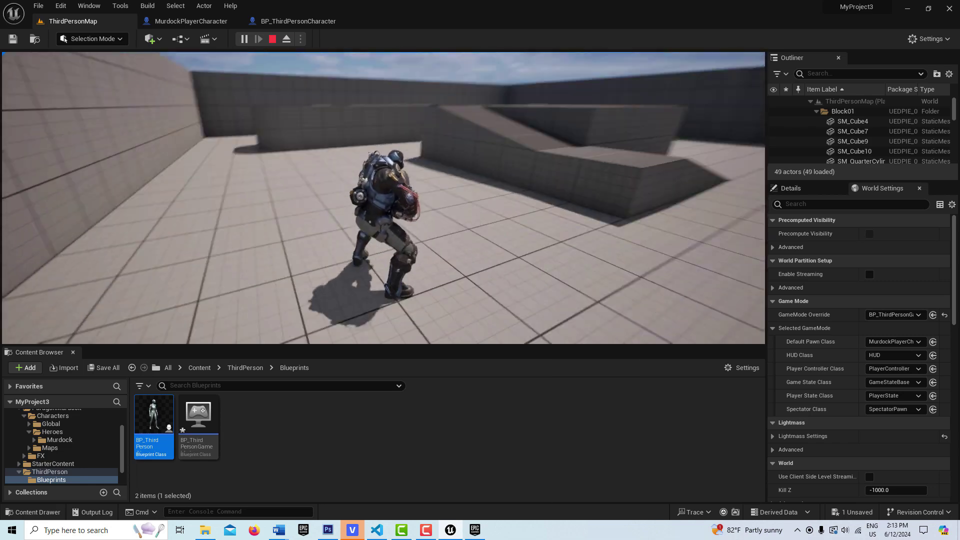
key("w")
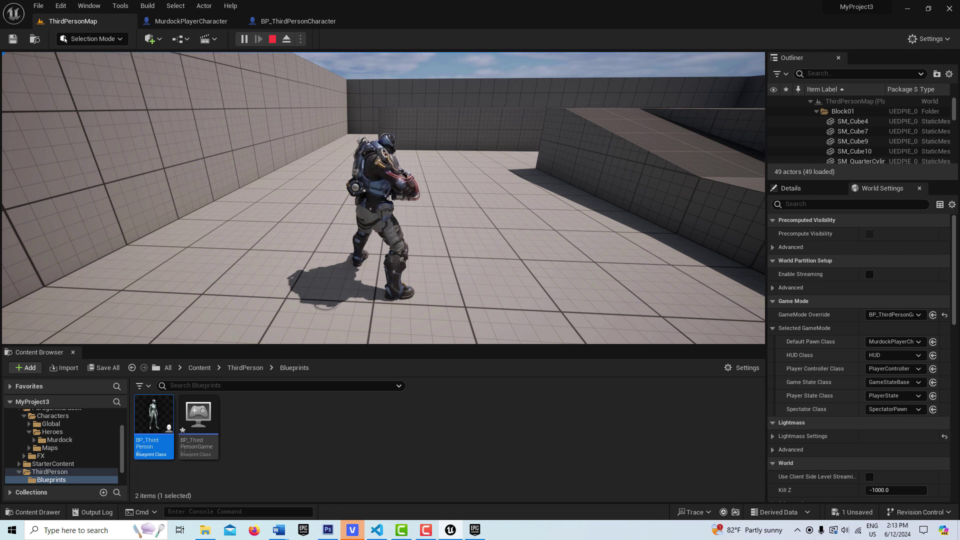
key("Escape")
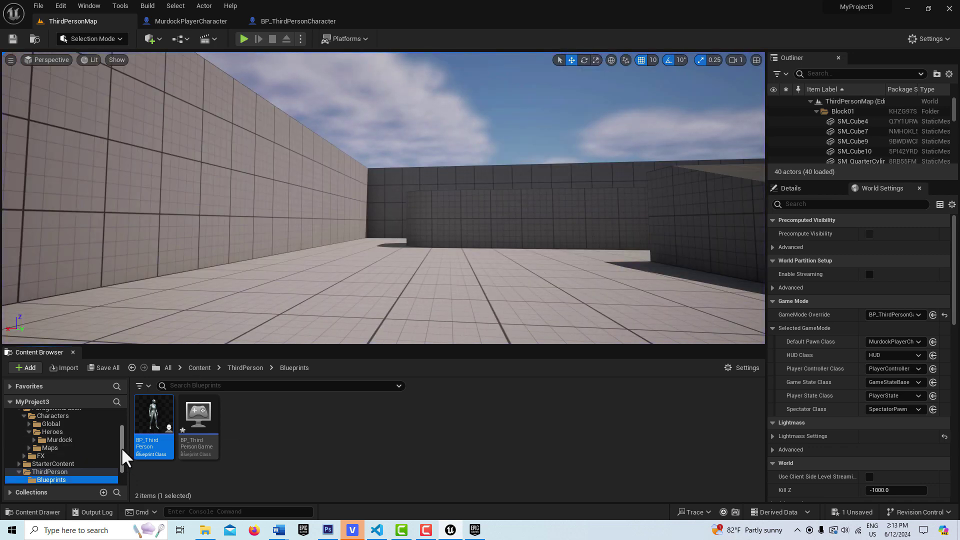
Step: Create a Blend Space 1D for Murdock_Skeleton in the ParagonMurdock > Characters > Heroes > Murdock folder
scroll(122, 454, "up", 3)
scroll(63, 435, "down", 2)
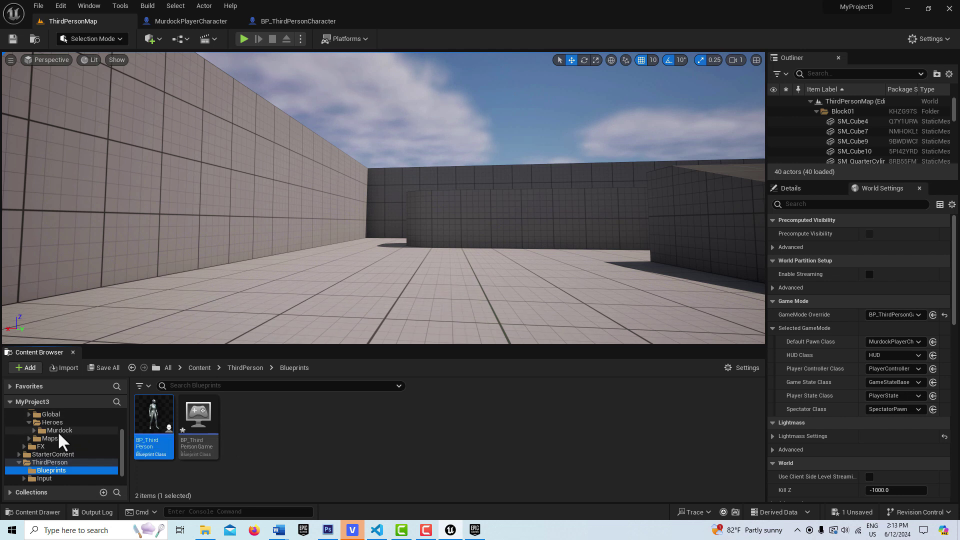
left_click(59, 430)
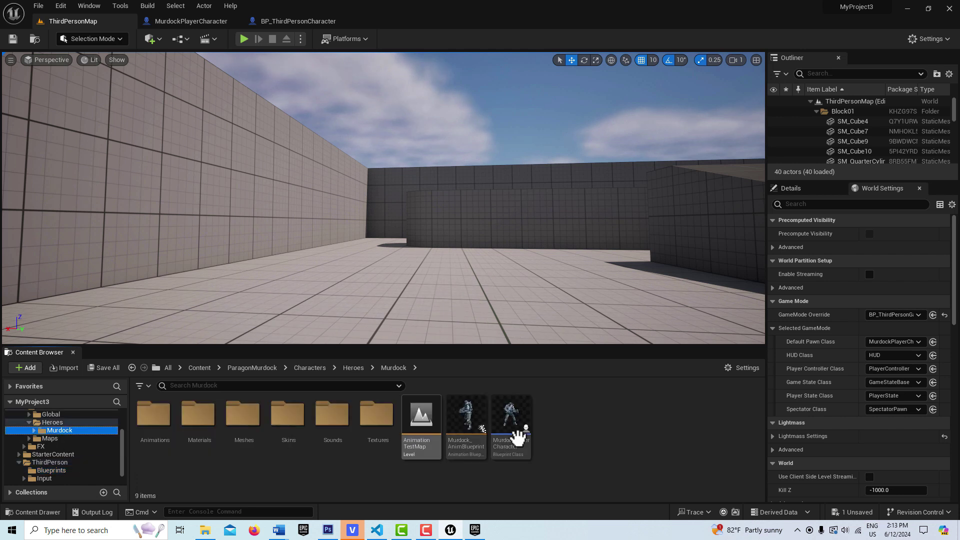
right_click(588, 411)
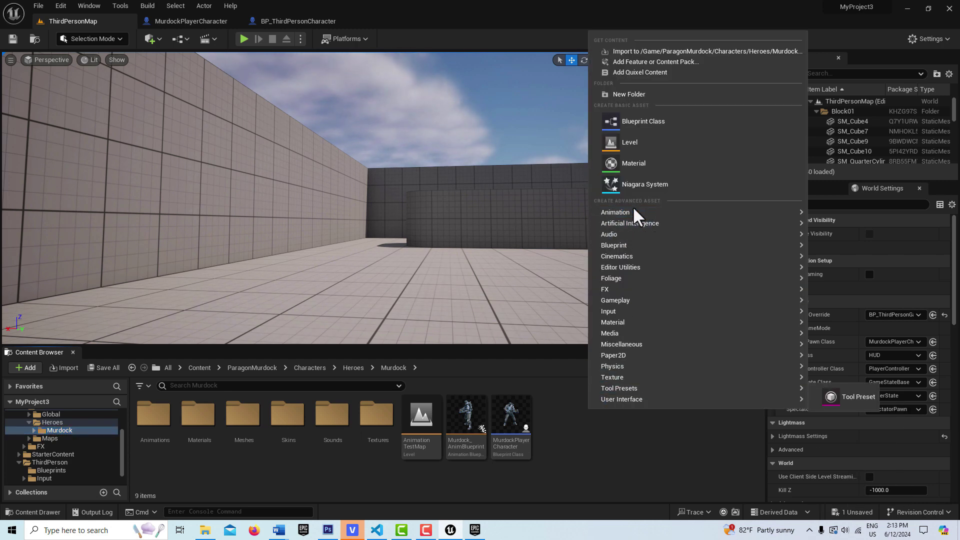
mouse_move(633, 210)
mouse_move(861, 424)
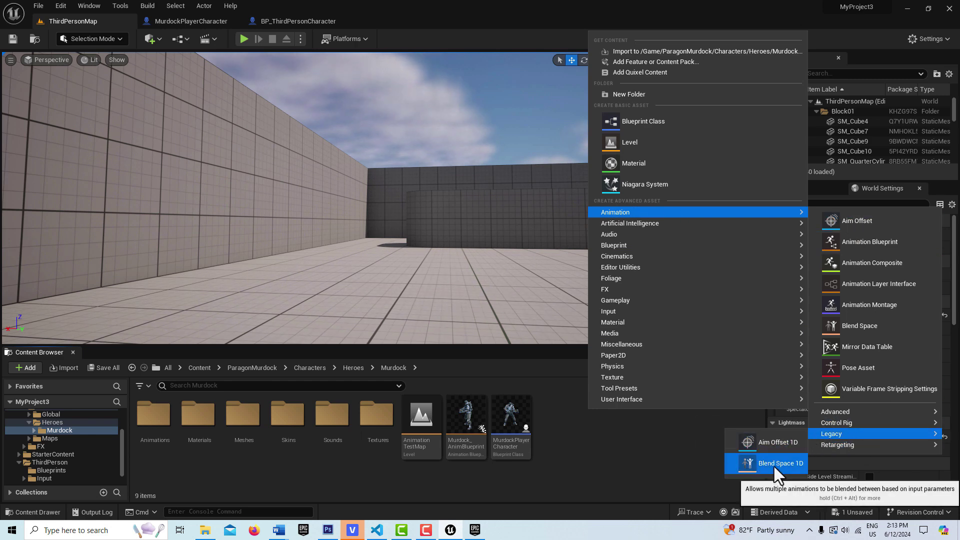
left_click(774, 466)
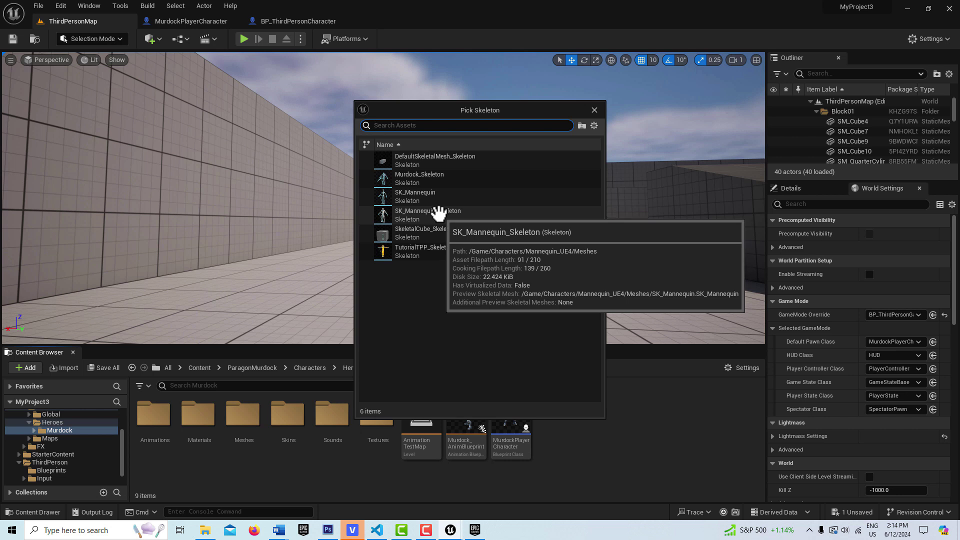
left_click(404, 176)
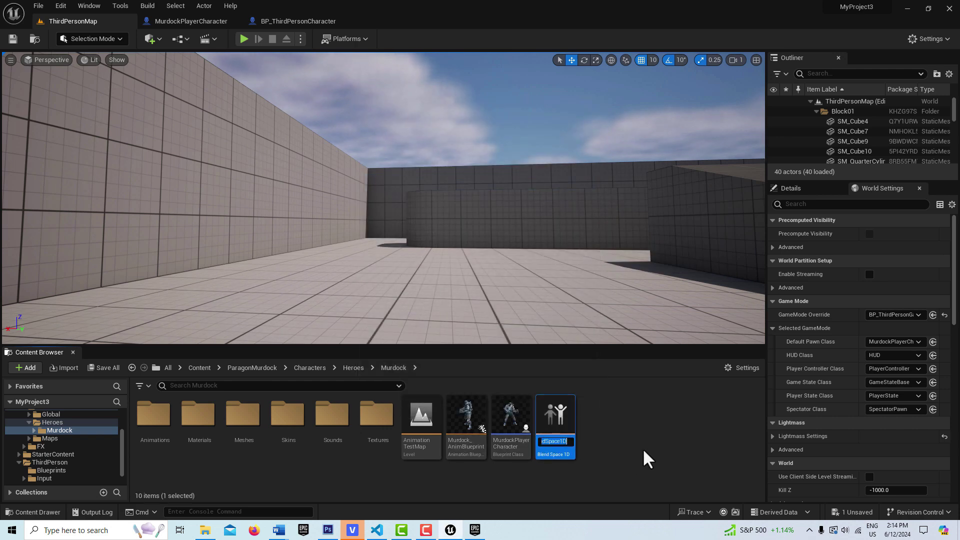
Step: Name the new blend space BS_Idle_Walk_Run
key("BackSpace")
type("Idl")
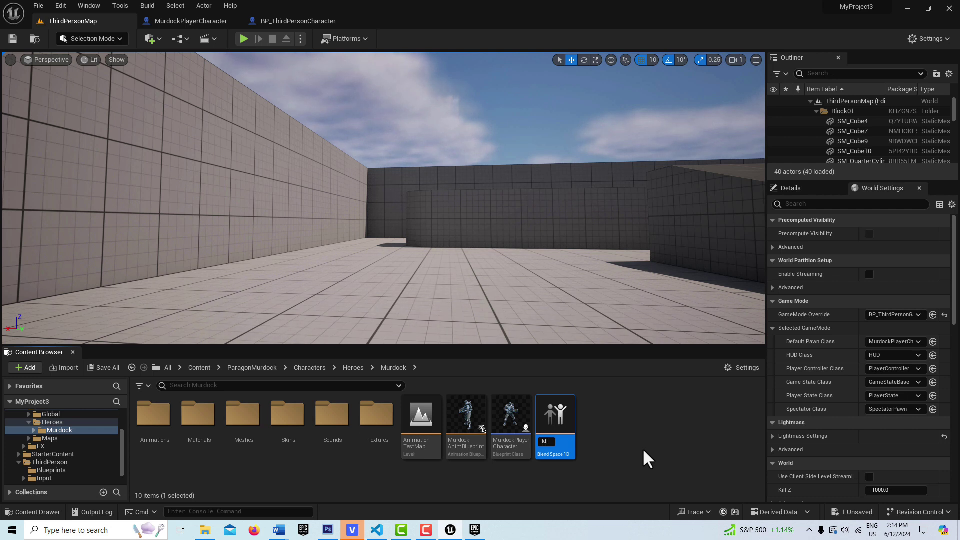
type("e_Walk")
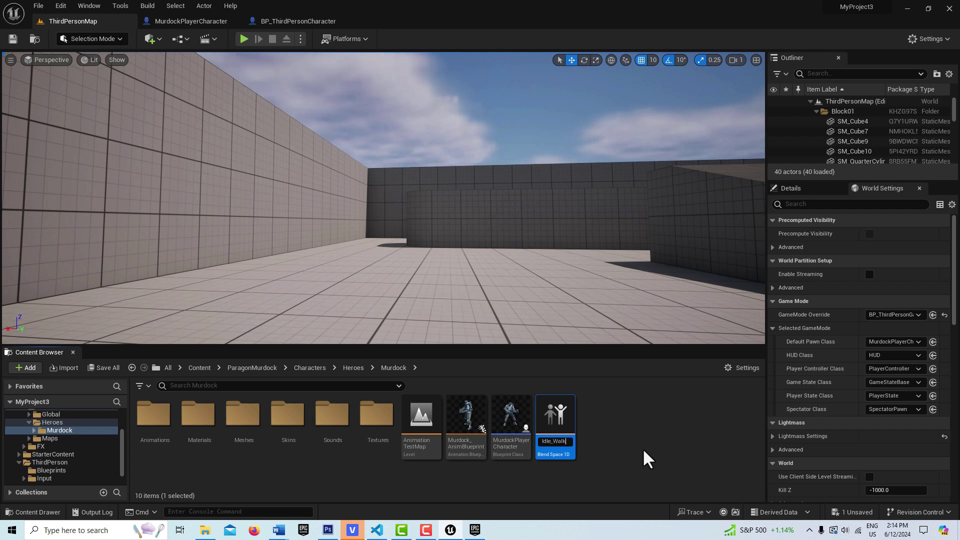
type("_Run")
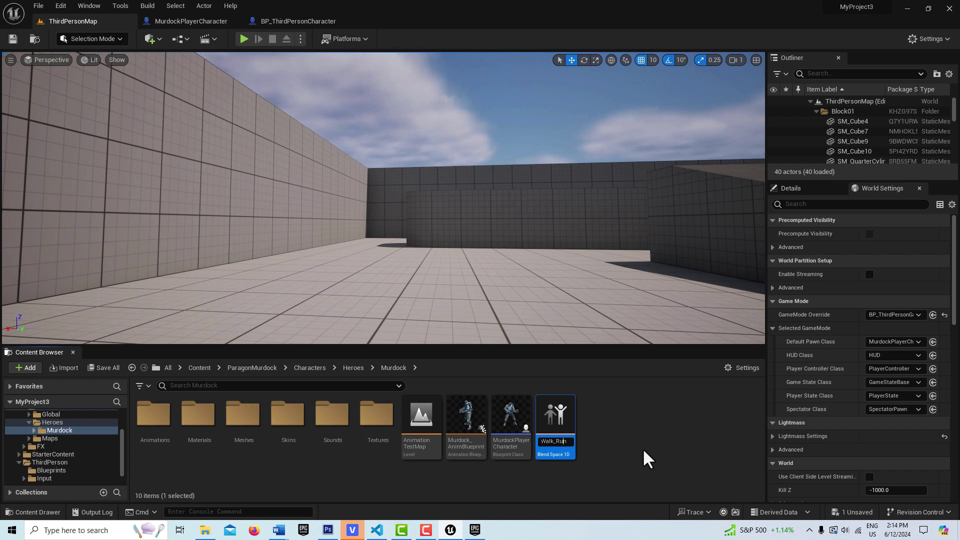
key("Home")
type("BS_")
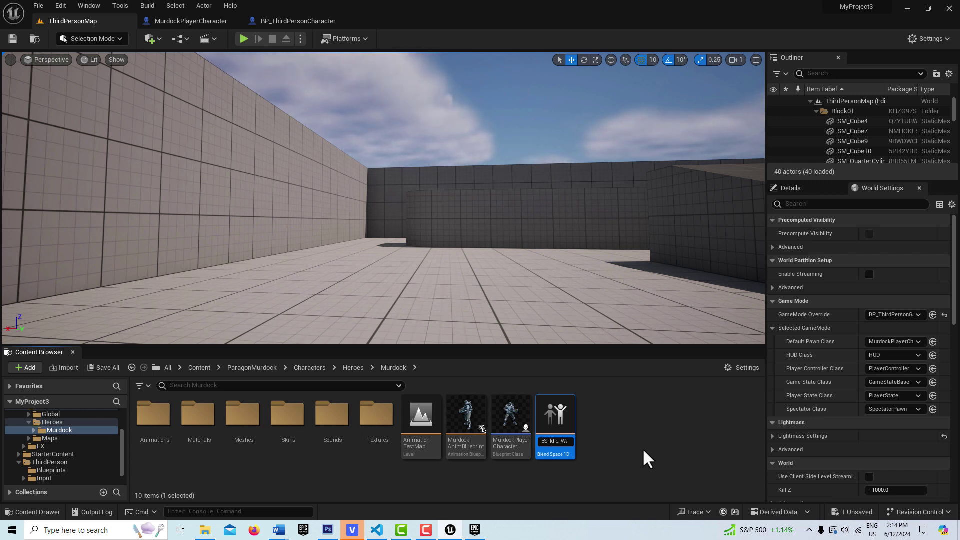
key("Return")
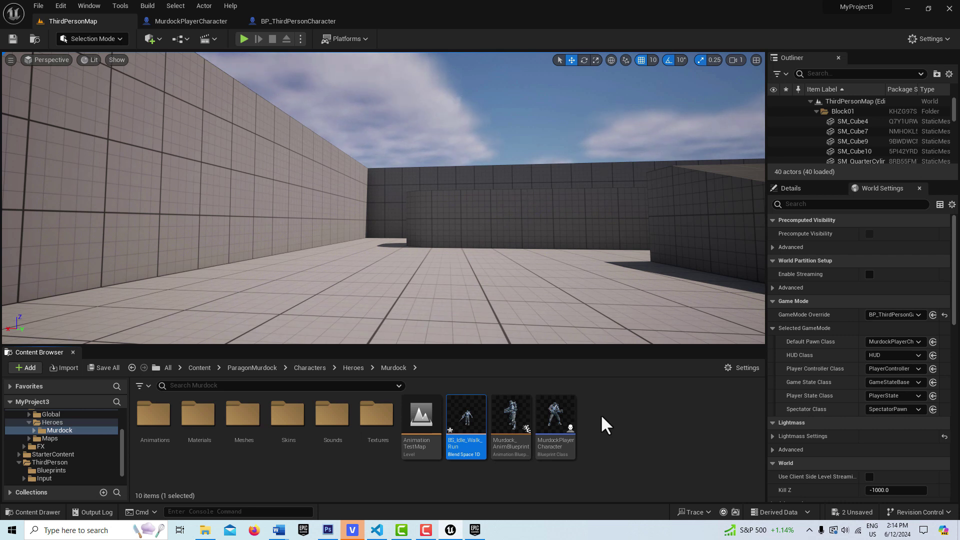
Step: Open Murdock_AnimBlueprint and examine the node groups in its Event Graph
left_click(514, 413)
double_click(514, 413)
scroll(555, 368, "down", 2)
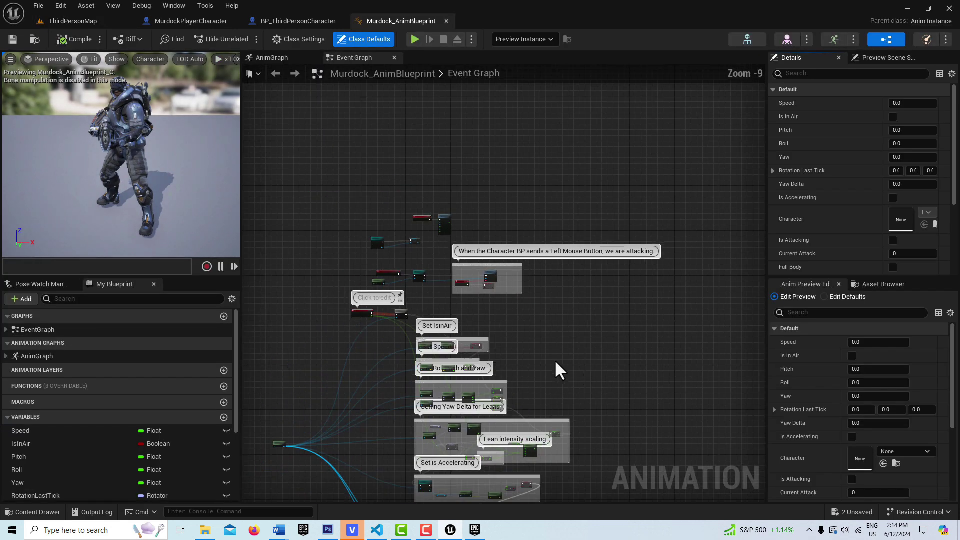
right_click_drag(585, 358, 587, 283)
scroll(606, 235, "down", 2)
scroll(587, 283, "up", 1)
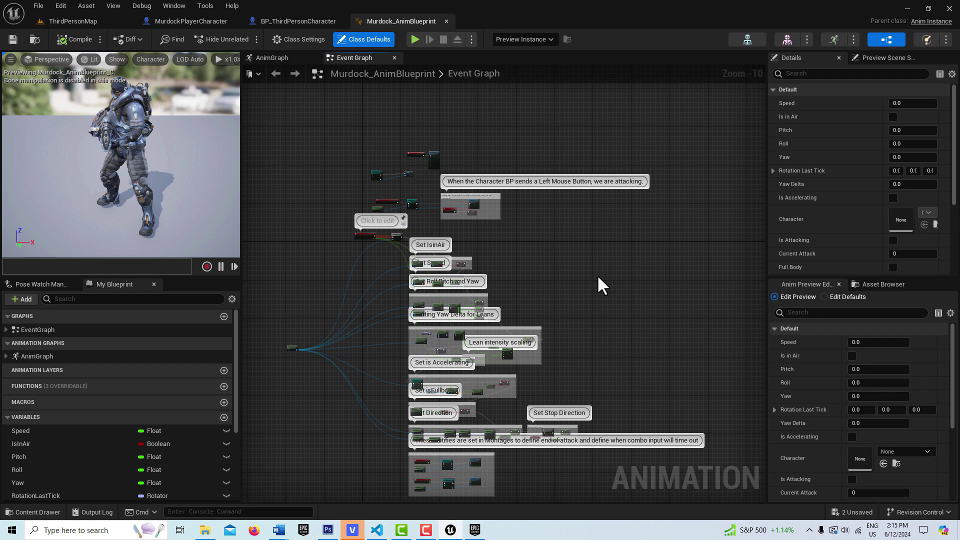
scroll(577, 324, "up", 3)
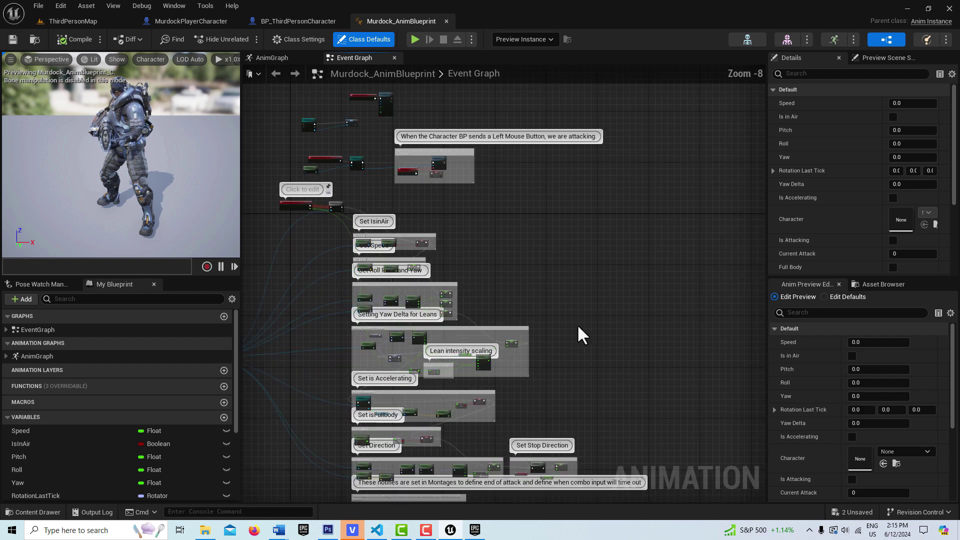
right_click_drag(575, 324, 652, 278)
scroll(645, 258, "down", 2)
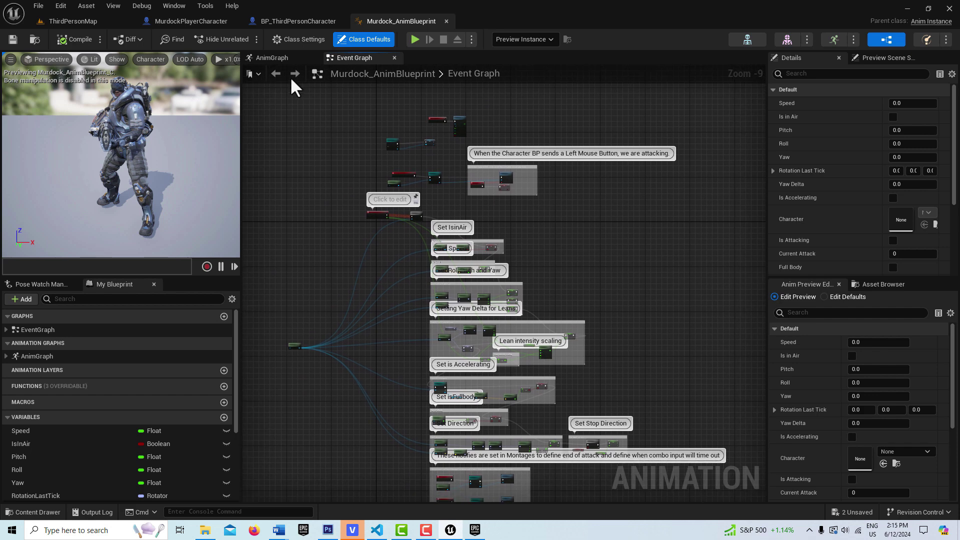
Step: Examine the AnimGraph of Murdock_AnimBlueprint and preview the aim offset of its Locomotion + AimOffset group at different points, then close the aim offset
left_click(279, 56)
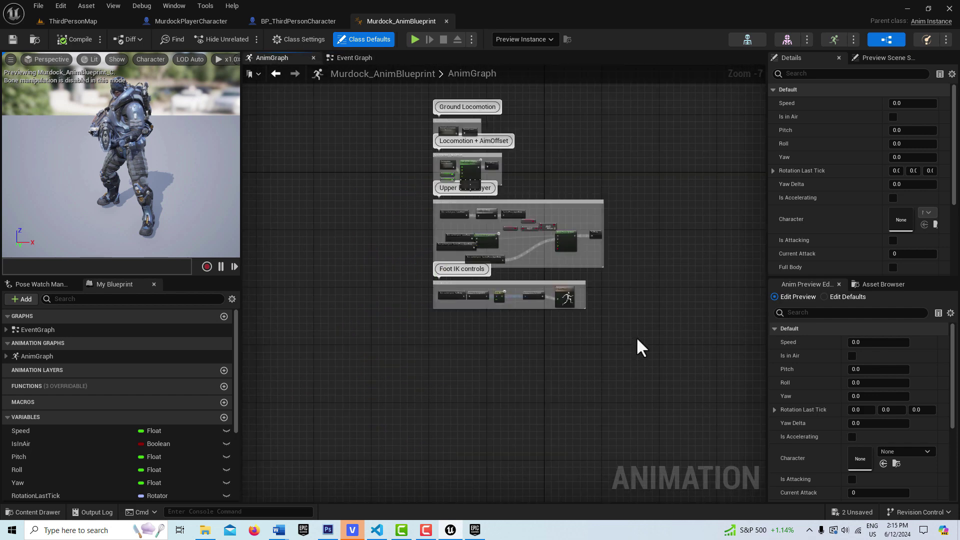
scroll(636, 337, "up", 3)
scroll(618, 303, "down", 1)
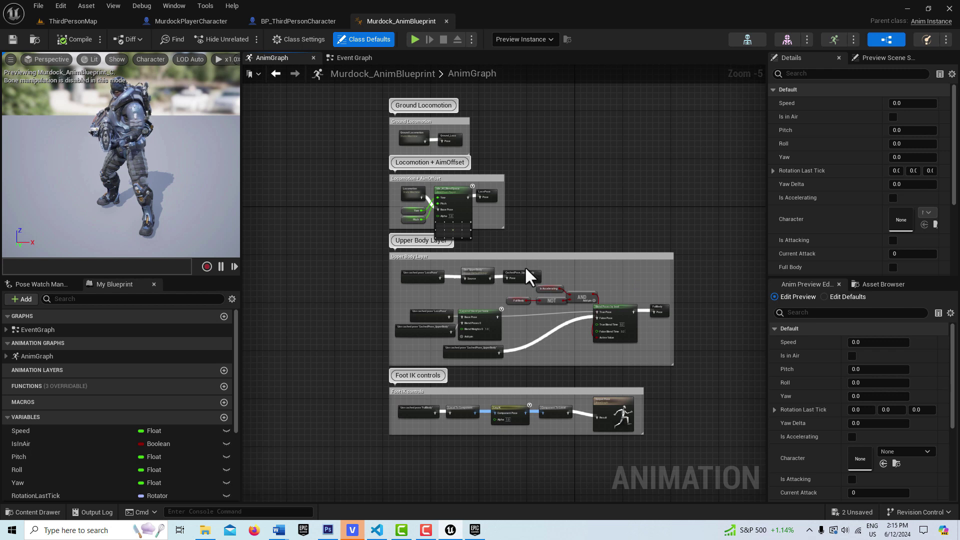
double_click(458, 208)
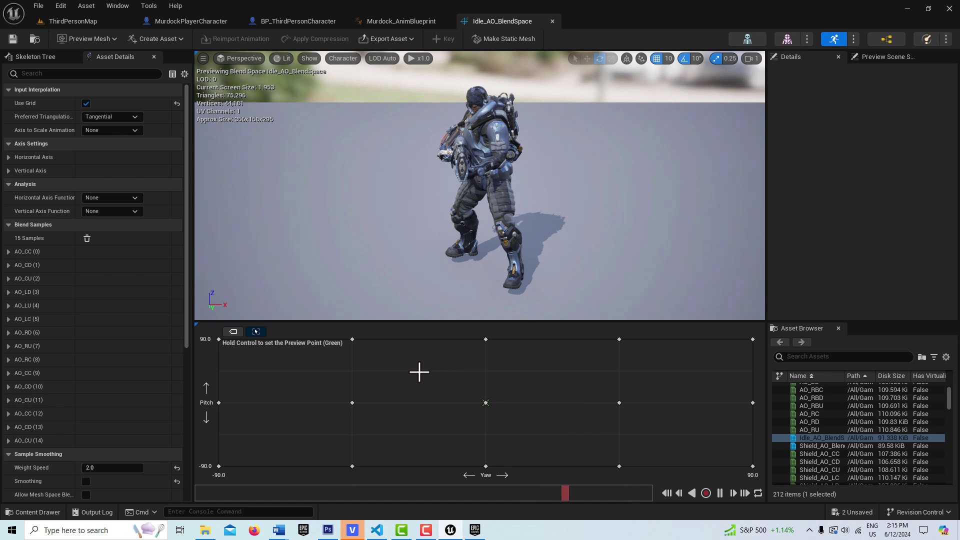
key("ctrl")
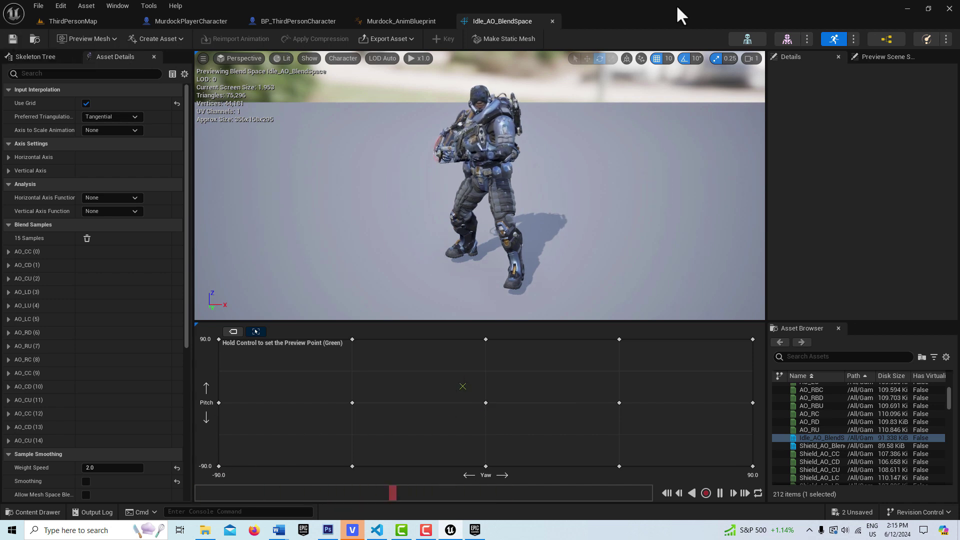
left_click(552, 21)
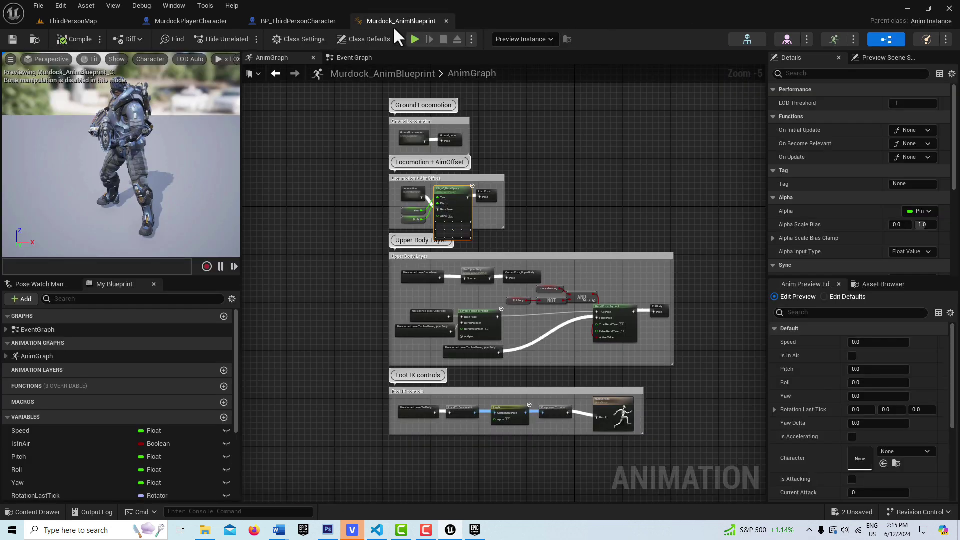
Step: Return to ThirdPersonMap, play-test the Murdock character's forward movement again and stop the session
left_click(104, 20)
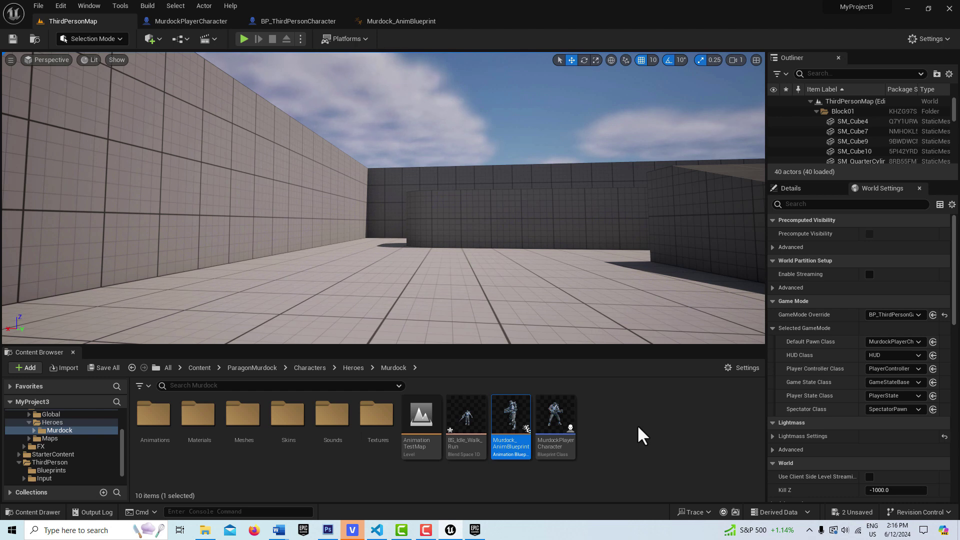
left_click(243, 38)
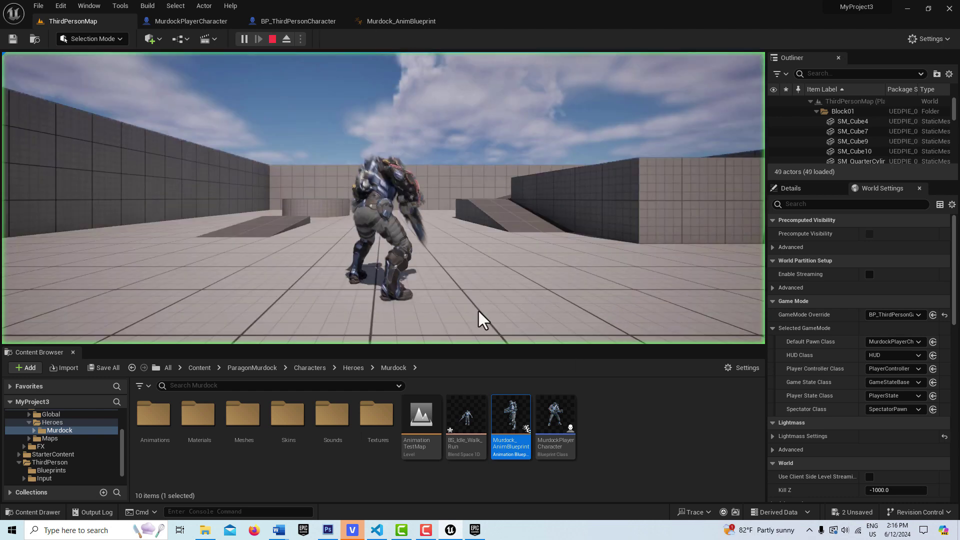
key("w")
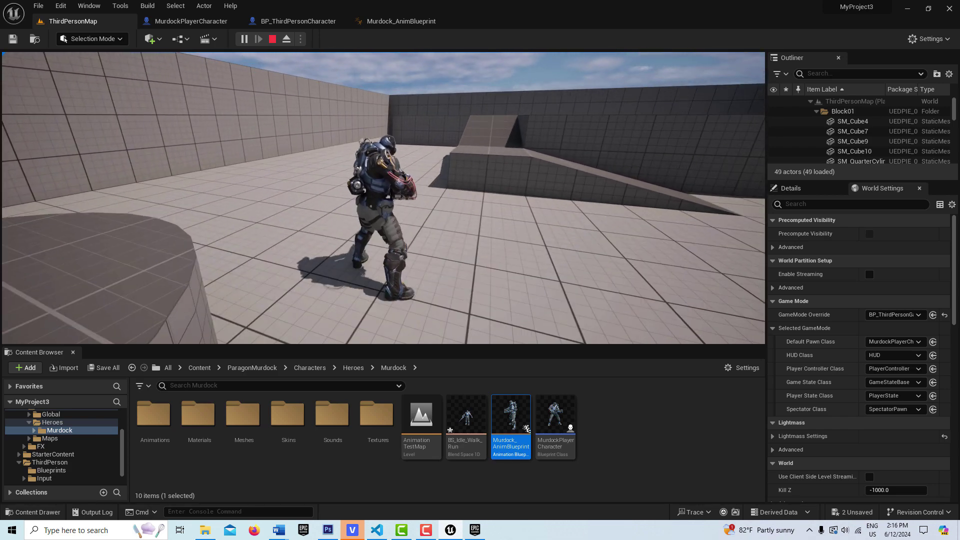
key("Escape")
Step: Create a new Animation Blueprint in the Murdock folder, targeting Murdock_Skeleton
right_click(592, 418)
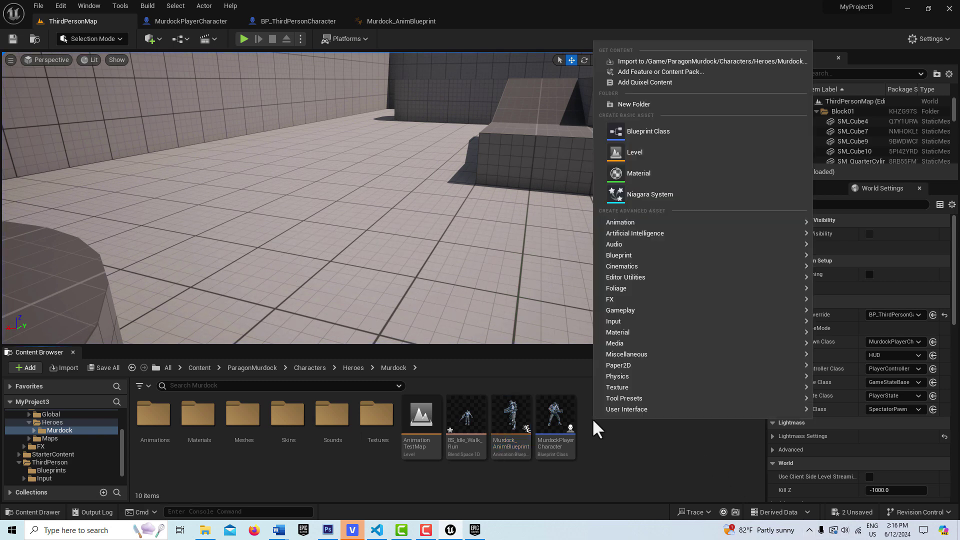
mouse_move(671, 220)
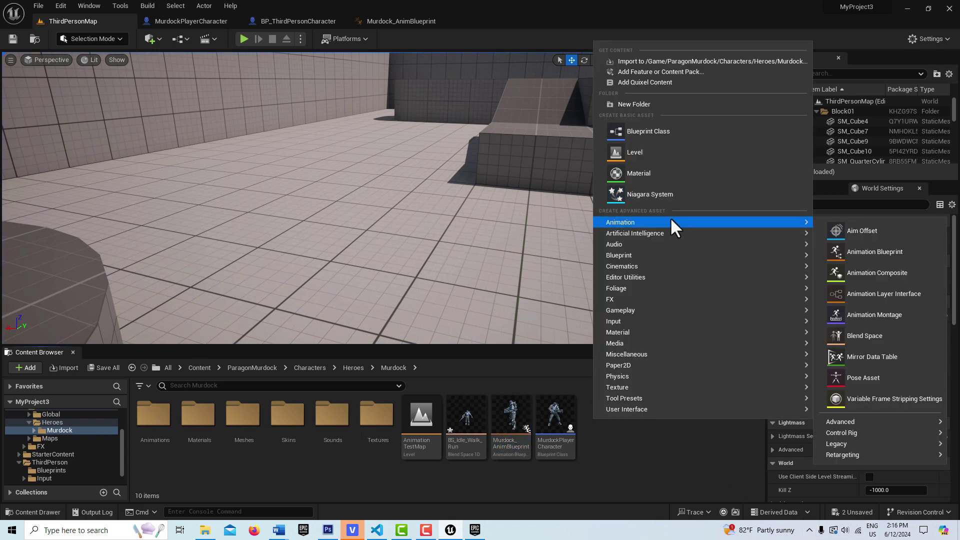
left_click(884, 255)
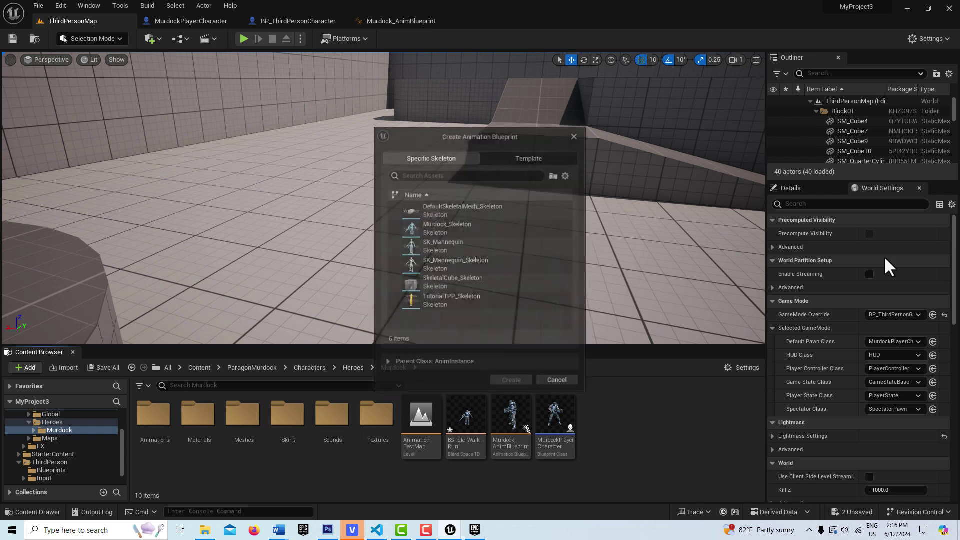
left_click(450, 224)
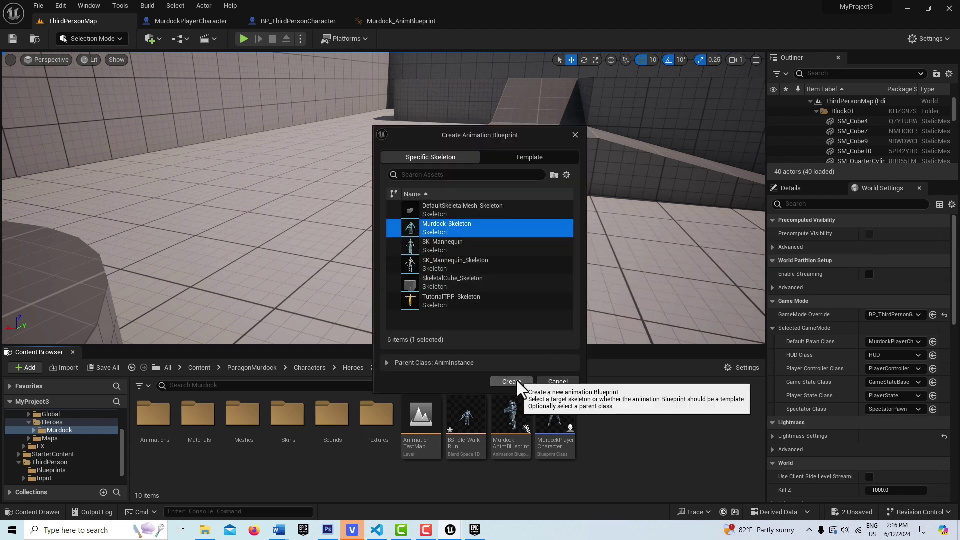
left_click(511, 382)
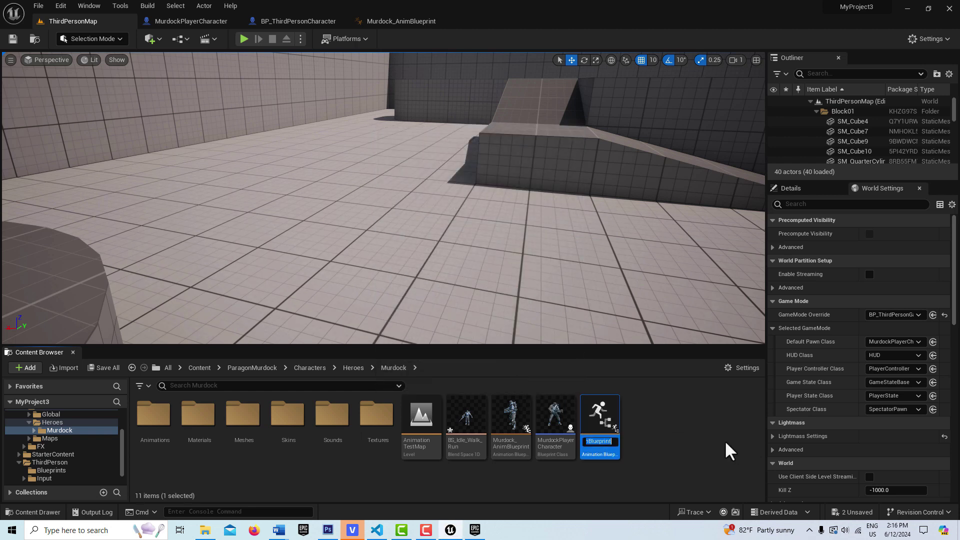
Step: Name the new Animation Blueprint ABP_Murdock1
key("BackSpace")
type("AB")
type("P")
type("_Mu")
type("rdock1")
key("Return")
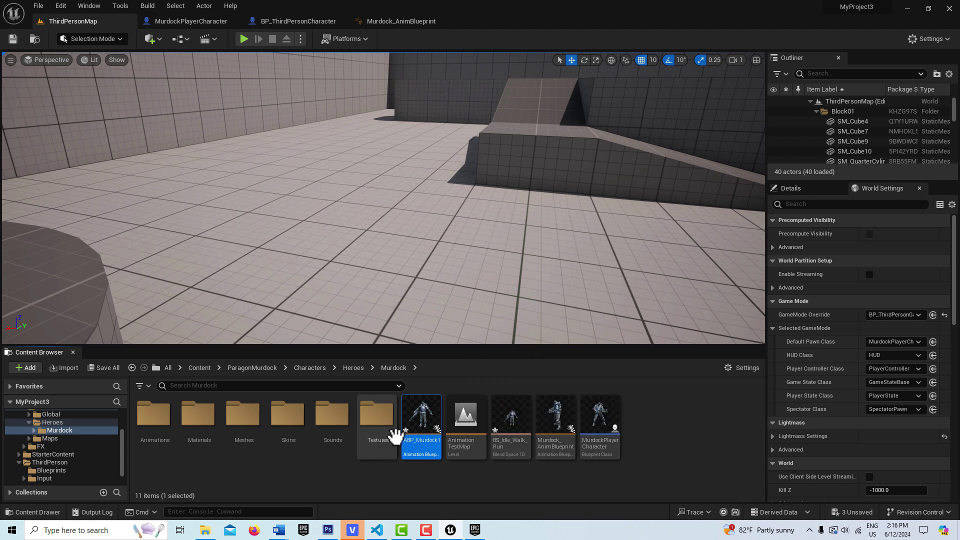
Step: Open ABP_Murdock1 and, from its list of animation assets, open the BS_Idle_Walk_Run blend space
double_click(416, 426)
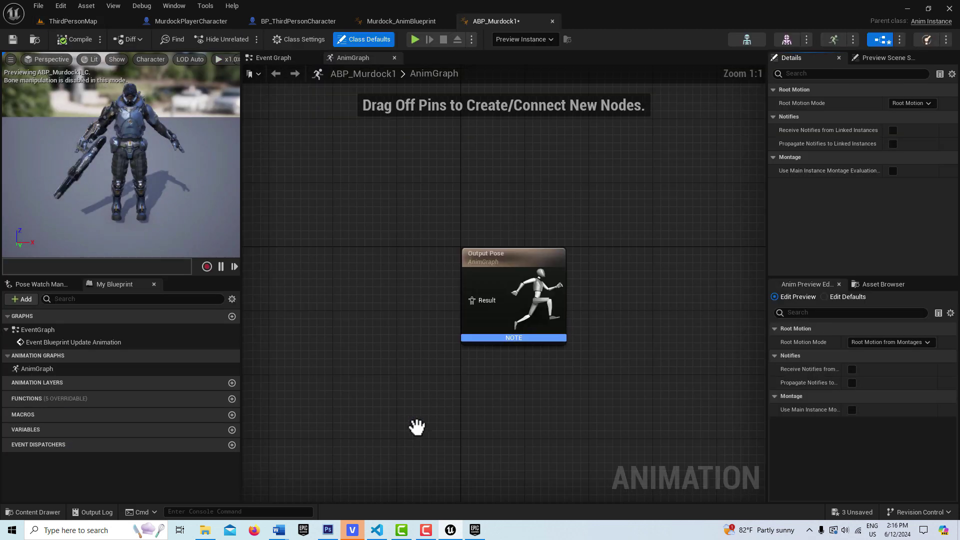
scroll(438, 413, "down", 1)
right_click_drag(438, 413, 572, 386)
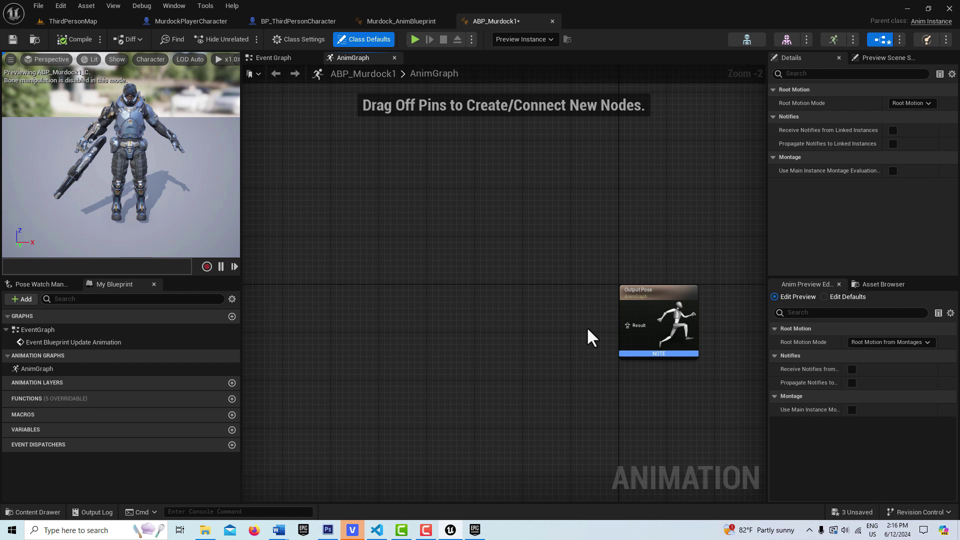
left_click(886, 284)
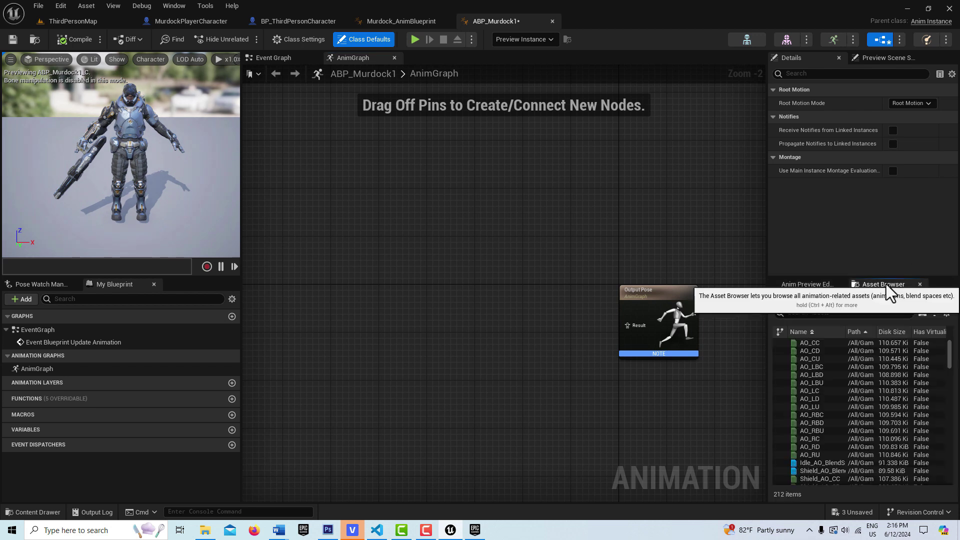
left_click_drag(950, 354, 952, 492)
double_click(822, 481)
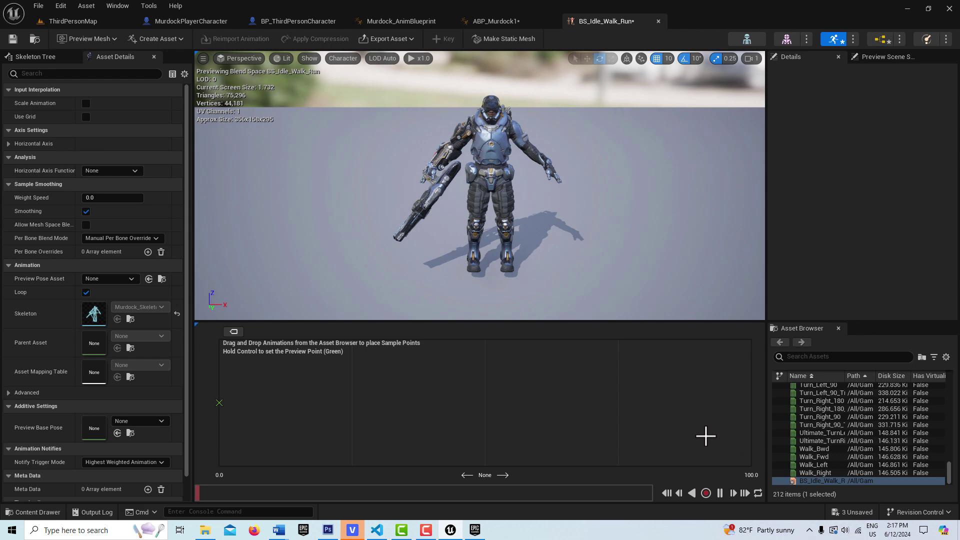
Step: Find the Idle animation and place it as a sample at the start of the blend space's horizontal axis
left_click(797, 358)
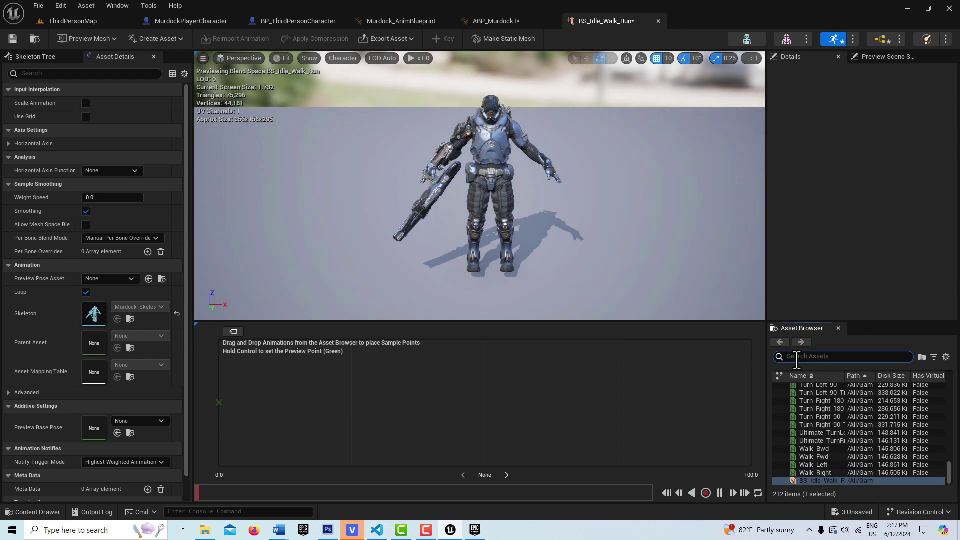
type("idle")
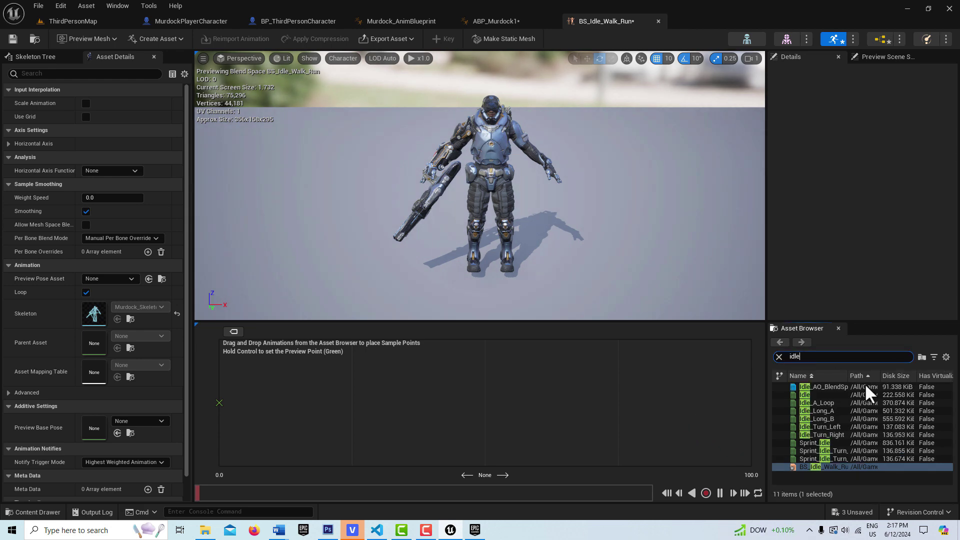
left_click(816, 395)
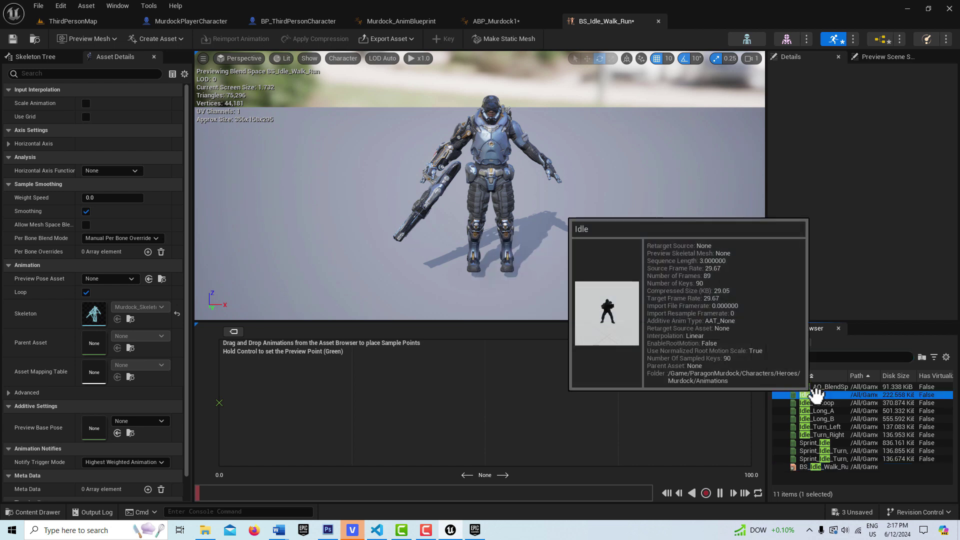
left_click_drag(816, 395, 220, 403)
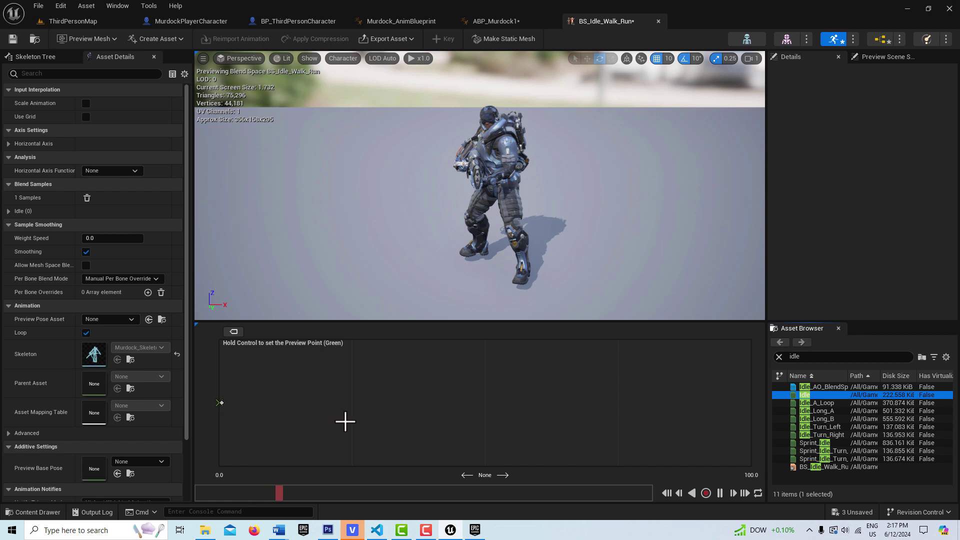
Step: Find the Walk_Fwd animation and place it as a sample at the middle of the blend space axis
left_click(813, 355)
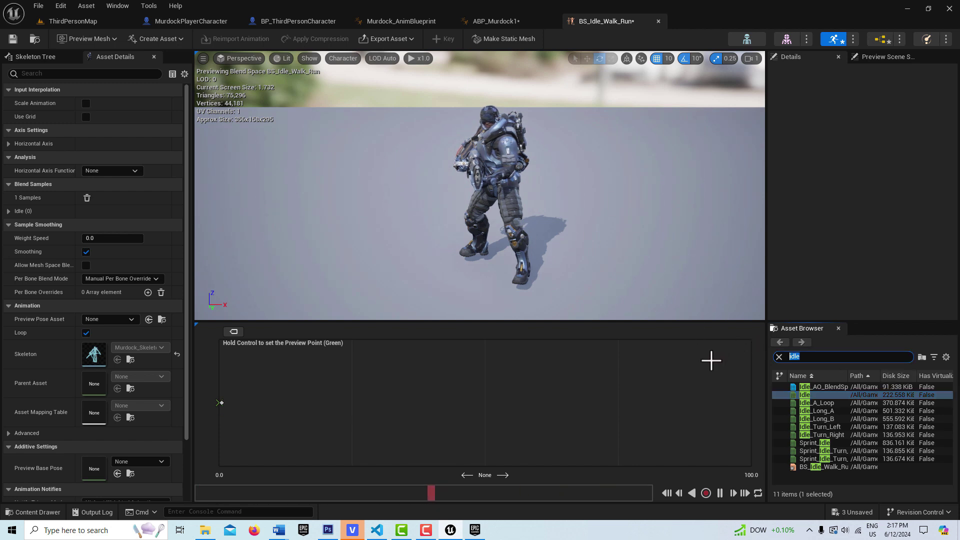
type("walk")
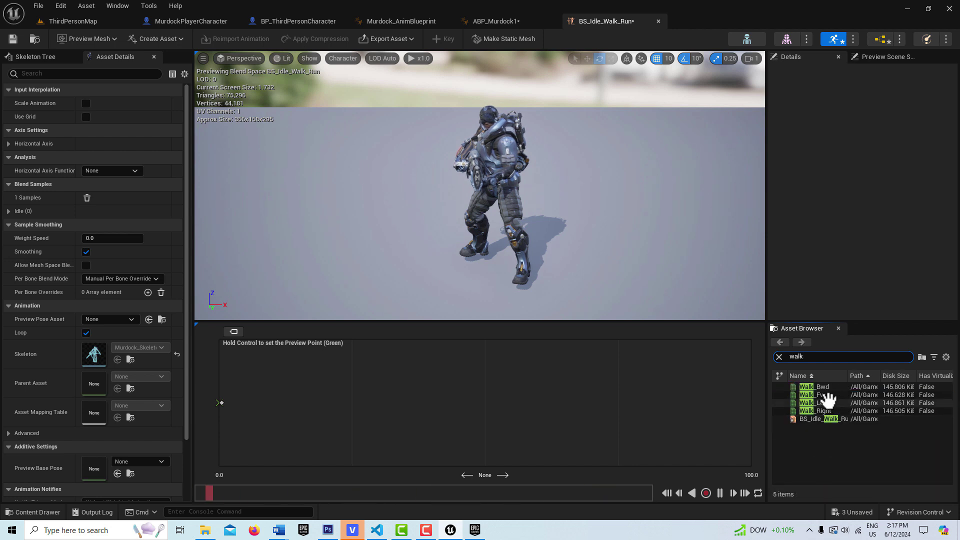
left_click(818, 394)
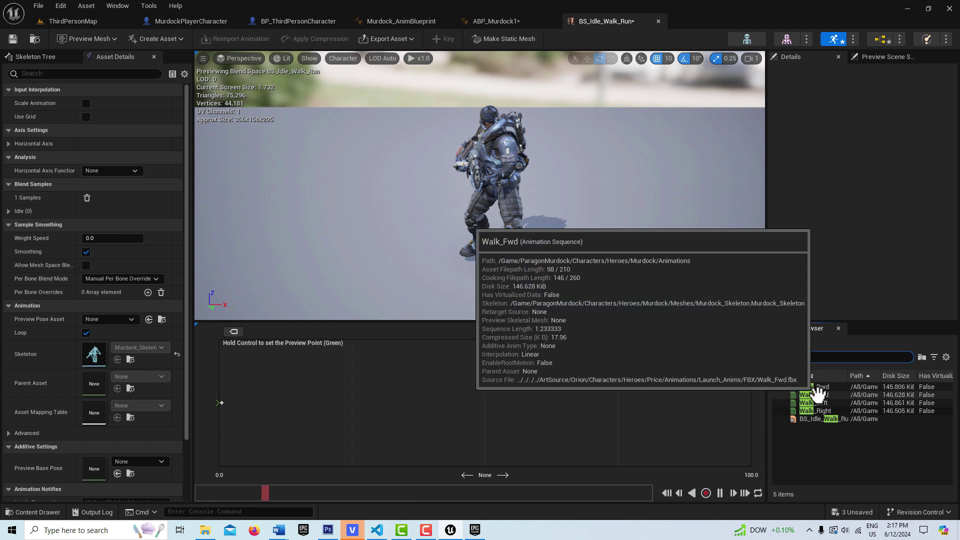
left_click_drag(817, 395, 485, 401)
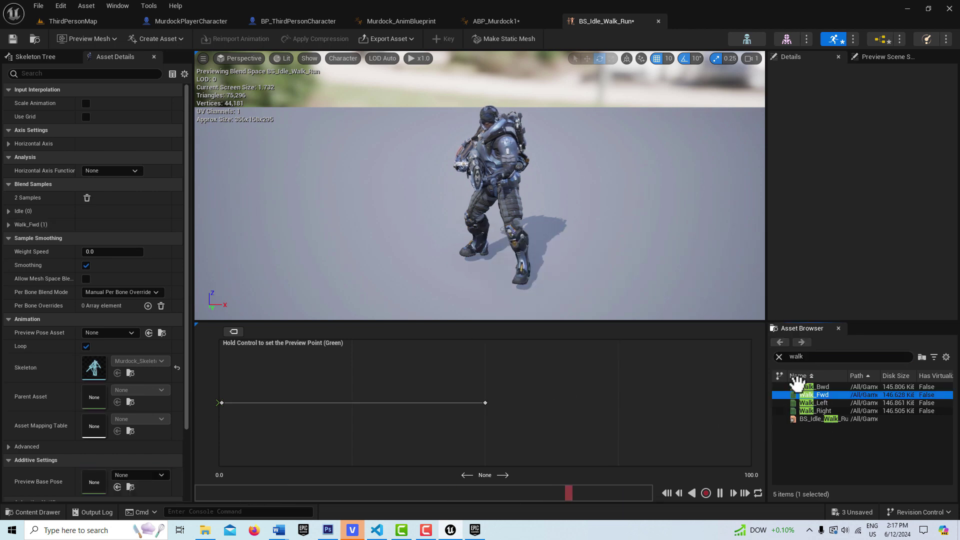
Step: Find the plain Sprint animation and place it as a sample at the far end of the axis, at about 100
left_click(822, 357)
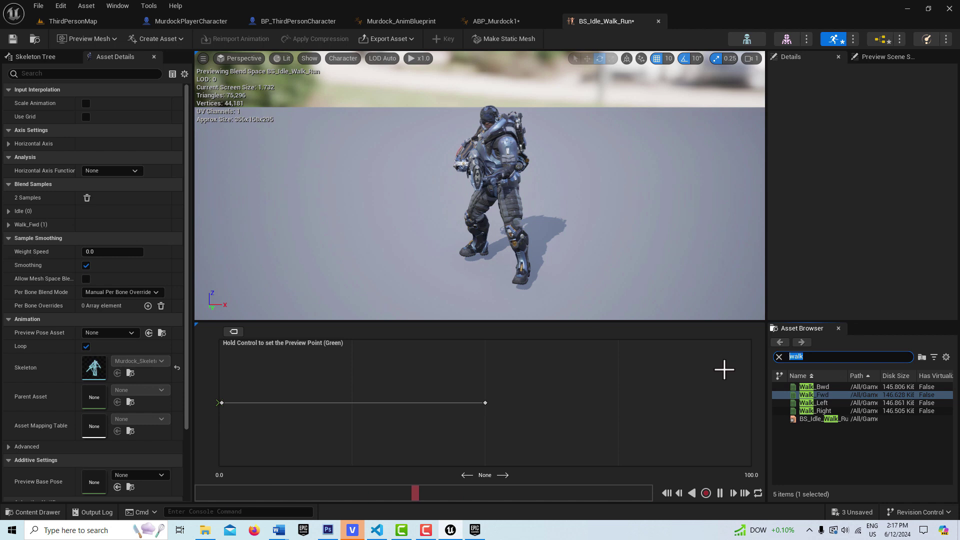
type("spri")
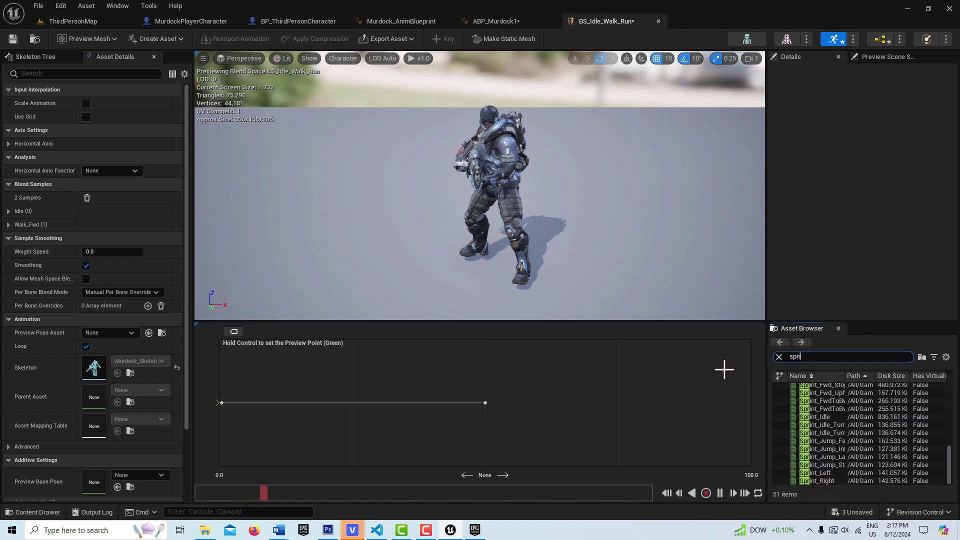
type("nt")
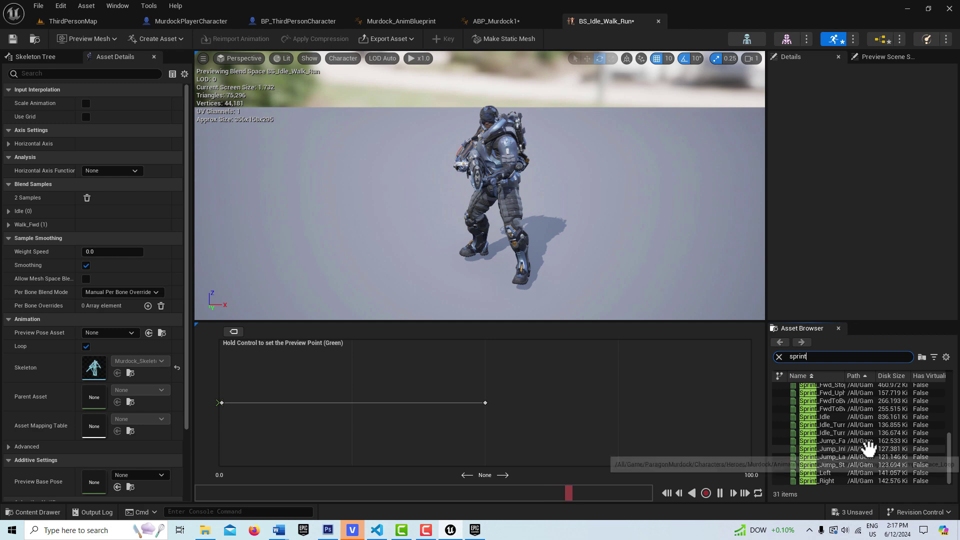
scroll(870, 458, "up", 2)
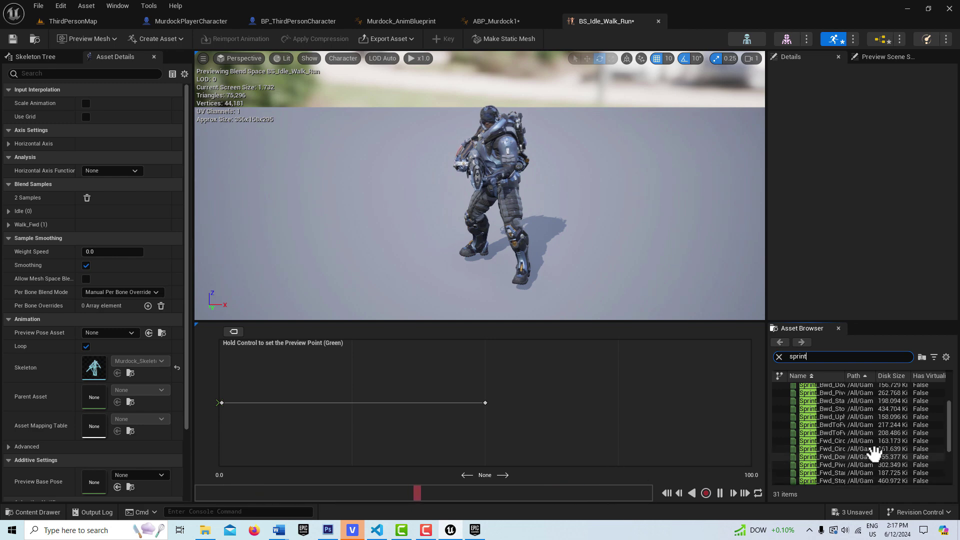
scroll(883, 433, "up", 1)
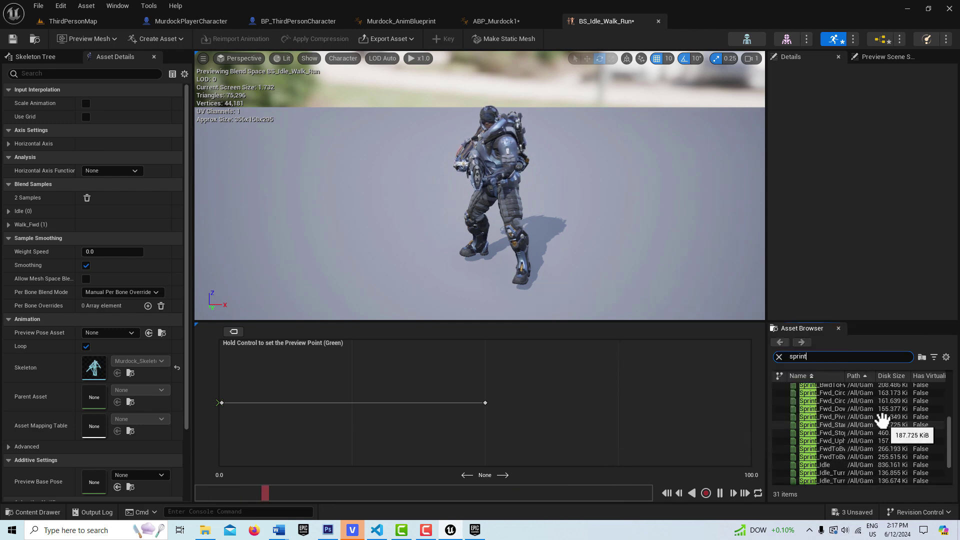
scroll(881, 415, "up", 5)
left_click_drag(810, 403, 750, 402)
Step: Preview the blend between the Idle, Walk_Fwd and Sprint samples along the axis and select the Idle sample
key("ctrl")
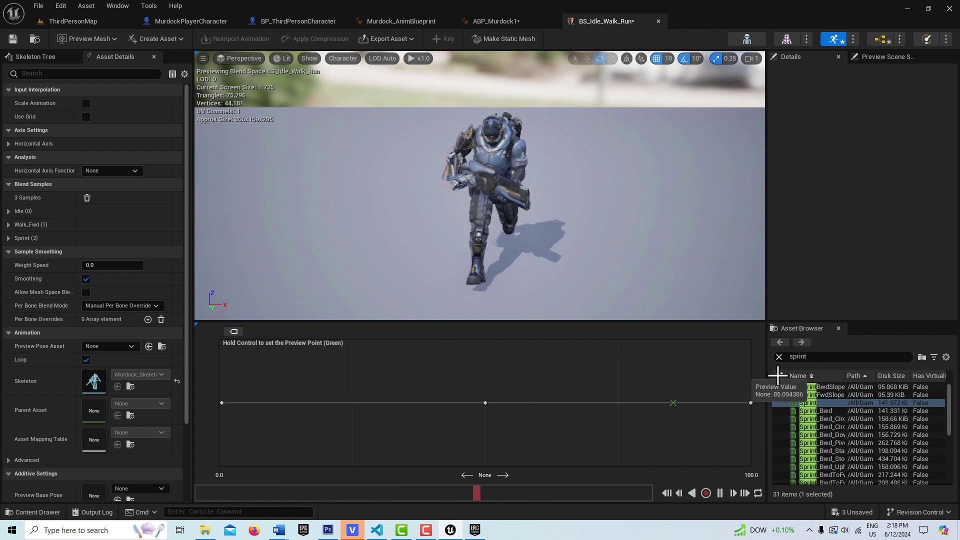
key("ctrl")
key("ctrl")
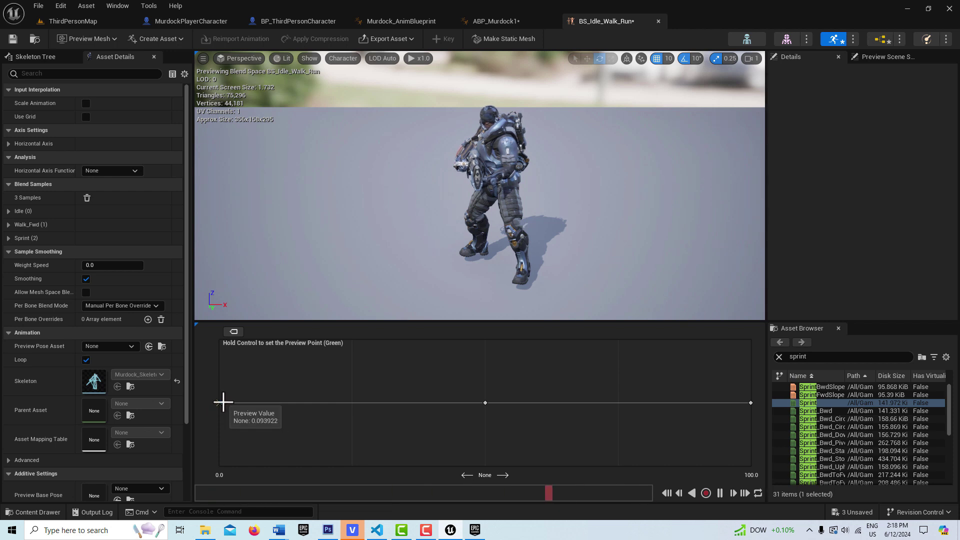
left_click(222, 402)
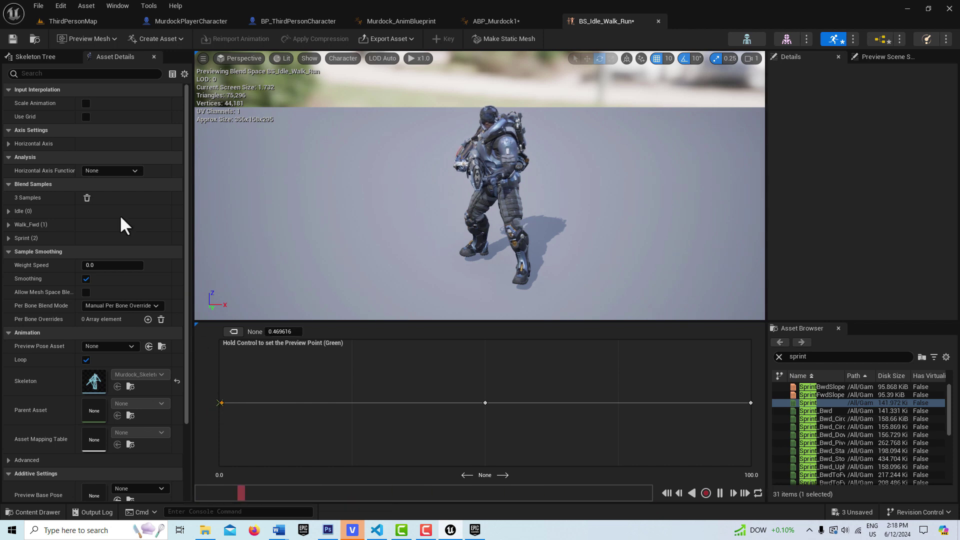
Step: Name the blend space's horizontal axis Speed
left_click(8, 144)
left_click(119, 157)
type("Speed")
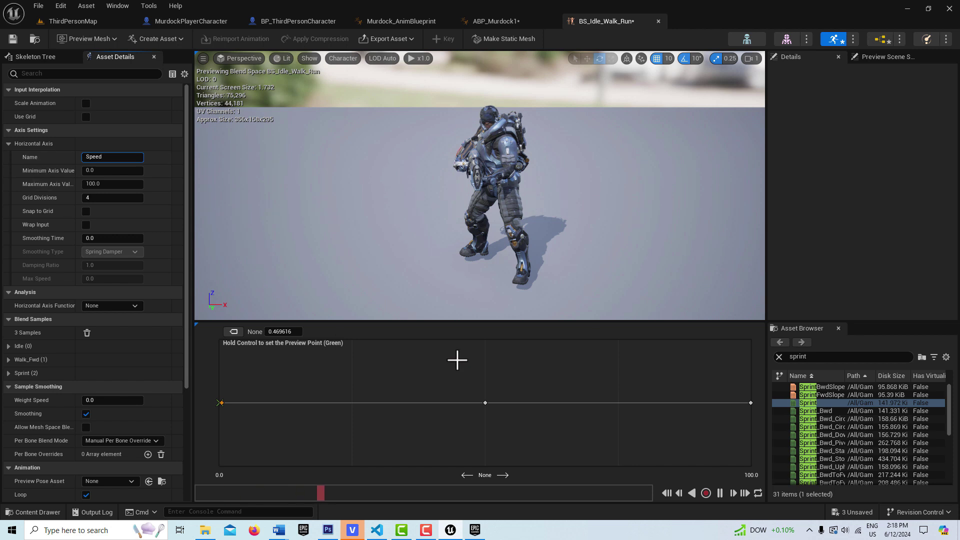
key("Return")
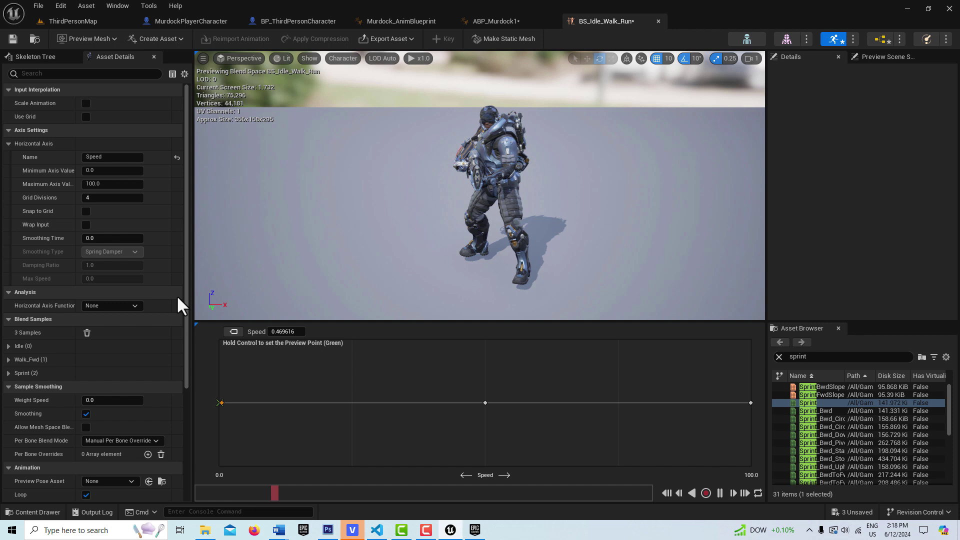
Step: Set the maximum axis value of the Speed axis to 200
left_click(107, 184)
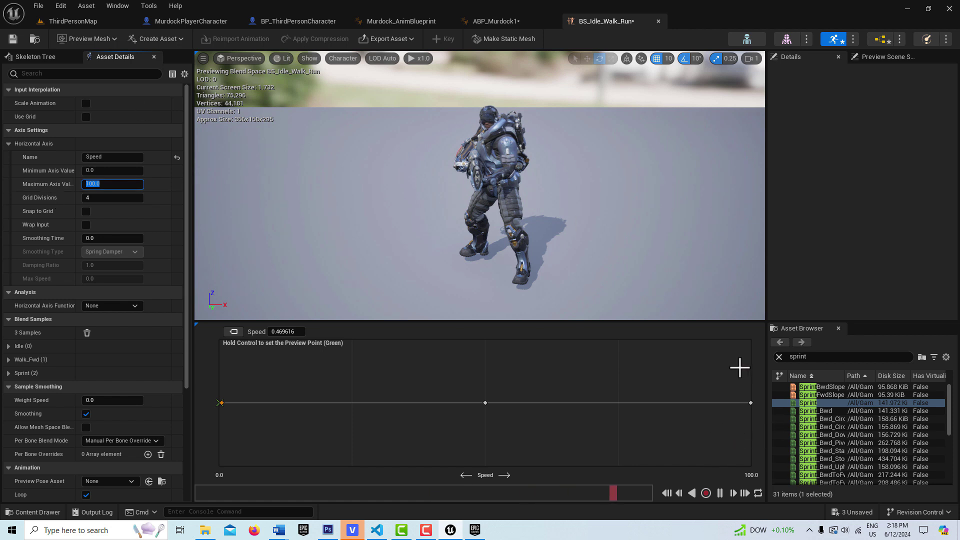
mouse_move(749, 403)
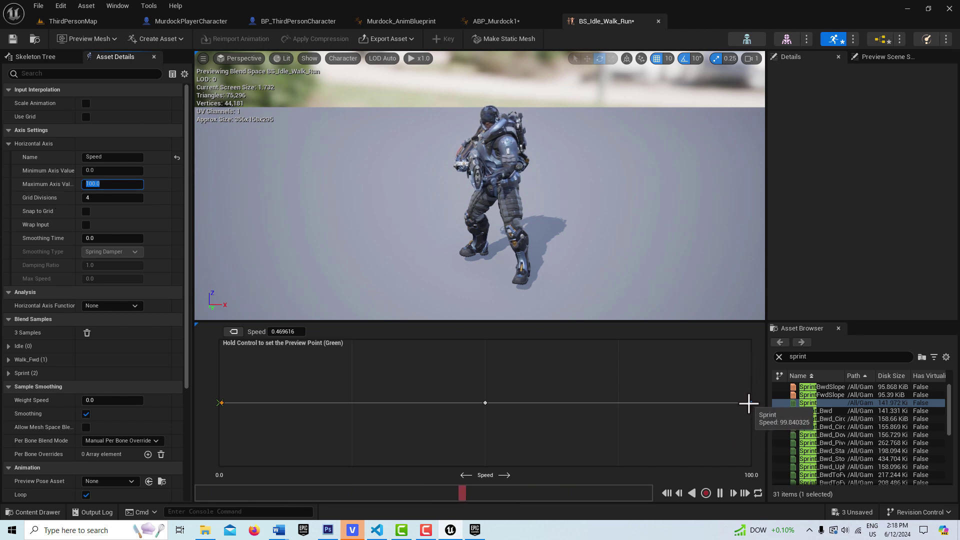
left_click(748, 403)
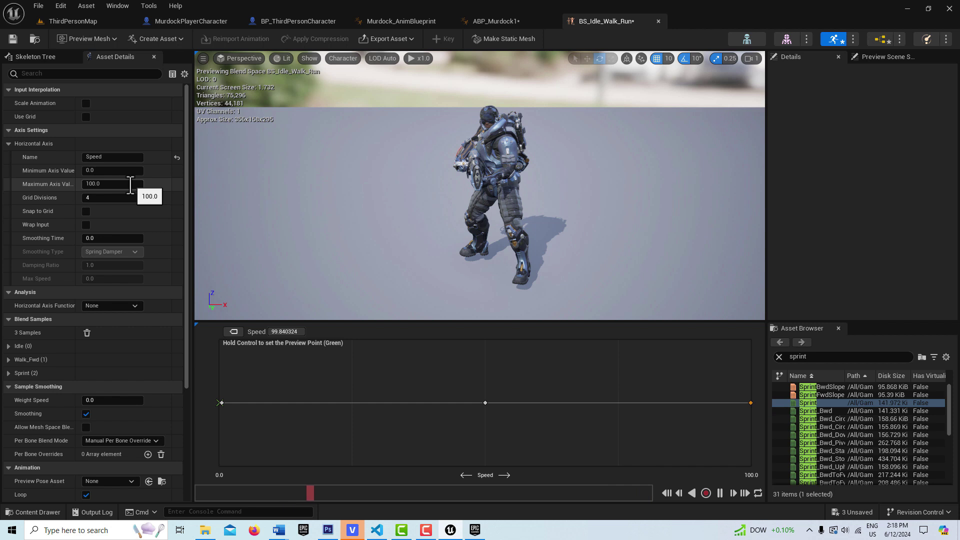
left_click(129, 184)
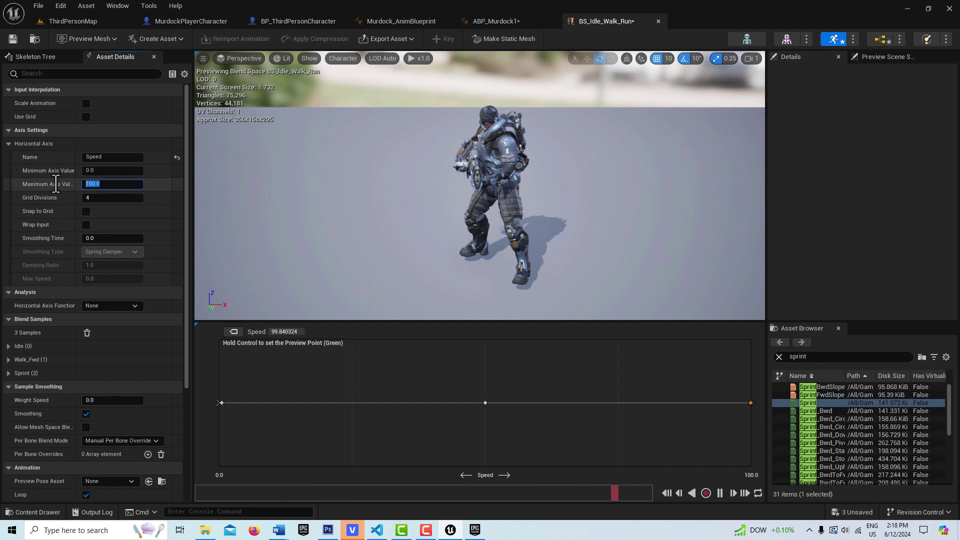
type("200")
key("Return")
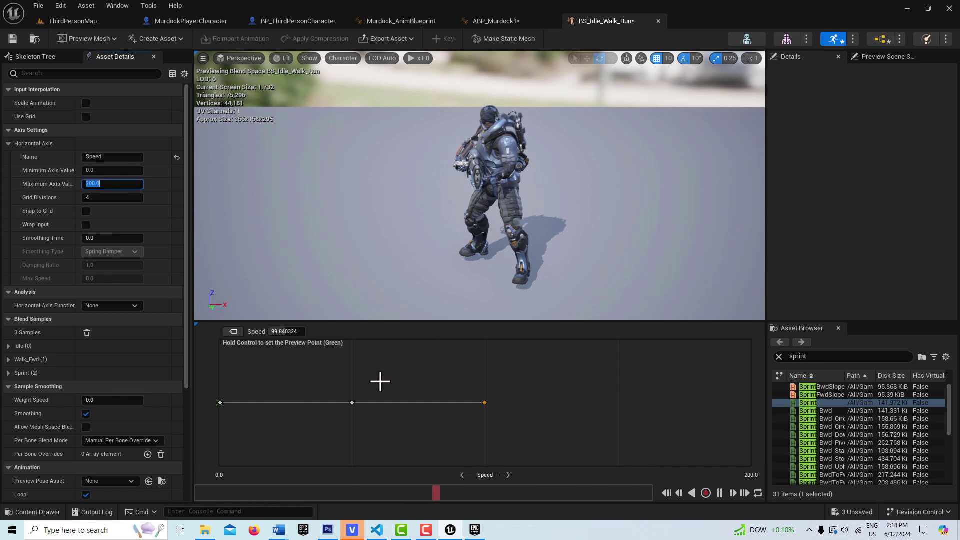
Step: Move the Sprint sample to Speed 200 and the Walk_Fwd sample to the axis midpoint, and select the Idle sample
mouse_move(482, 405)
left_click_drag(483, 403, 753, 403)
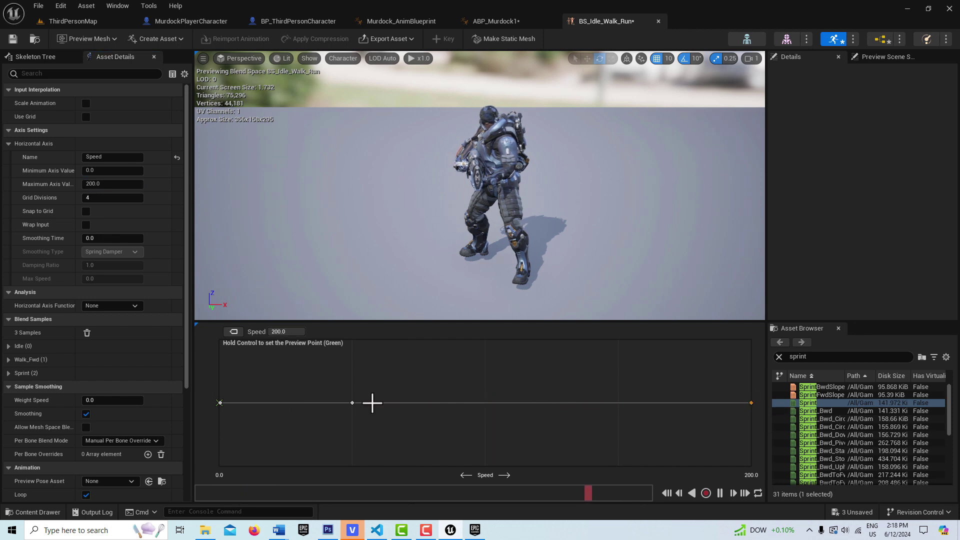
left_click_drag(352, 402, 484, 402)
left_click(218, 403)
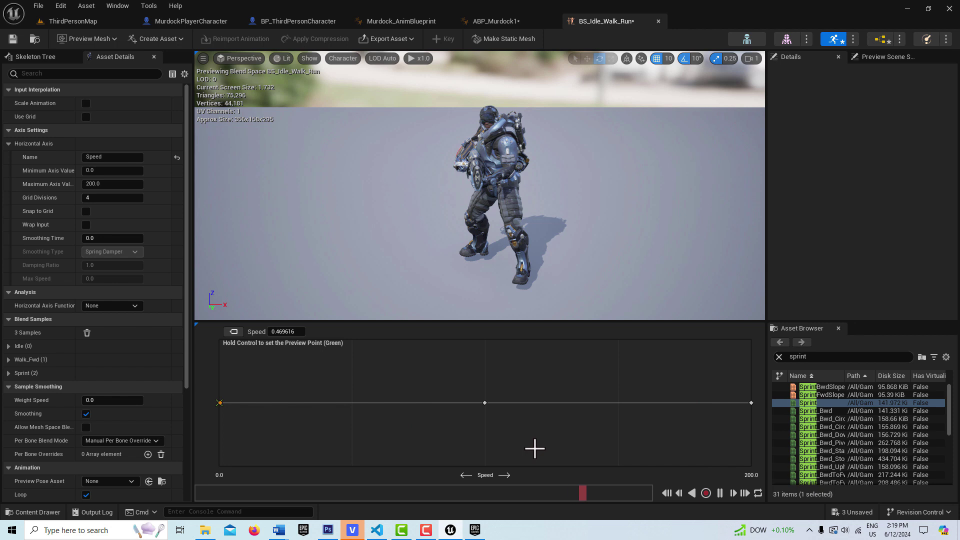
Step: Save the blend space, then place BS_Idle_Walk_Run in ABP_Murdock1's AnimGraph and connect it to the Output Pose
left_click(14, 36)
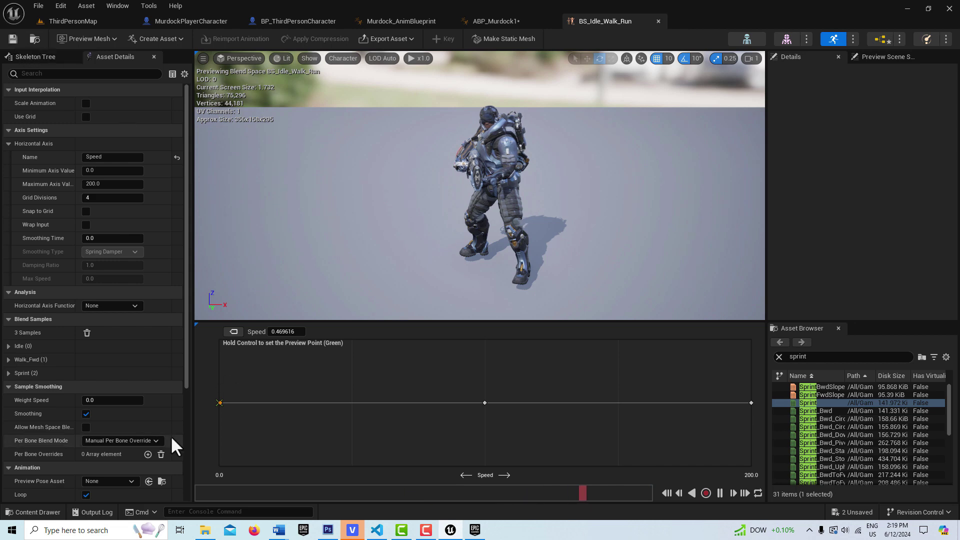
left_click(518, 22)
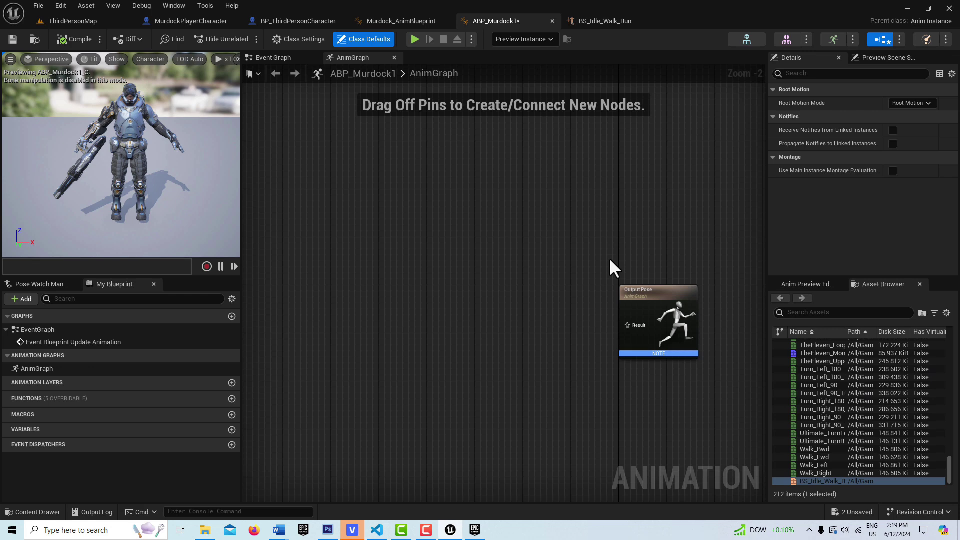
left_click_drag(819, 481, 438, 321)
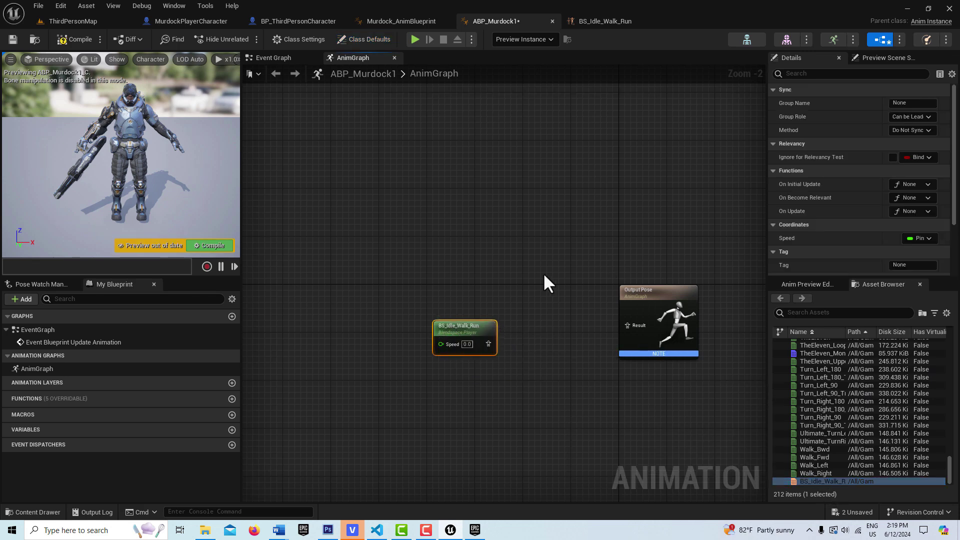
left_click_drag(489, 344, 639, 324)
Step: Promote the blend space node's Speed input to a variable named Speed, compile, and move the node closer to the Output Pose
right_click(442, 343)
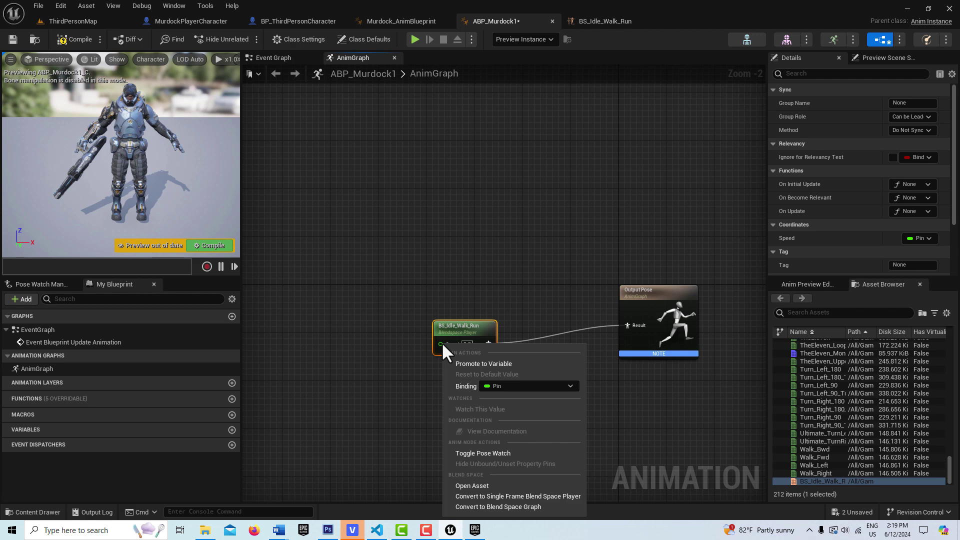
left_click(455, 363)
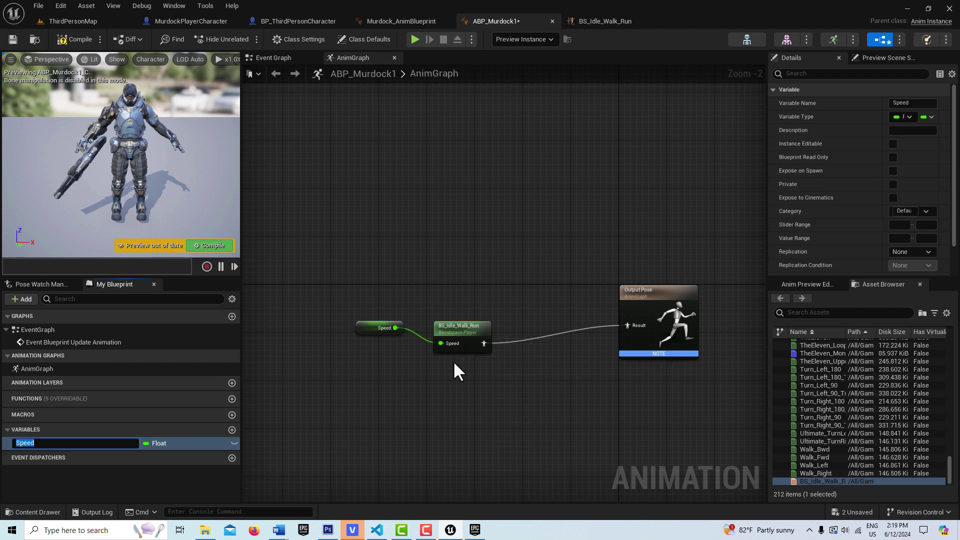
left_click(80, 38)
left_click(461, 331)
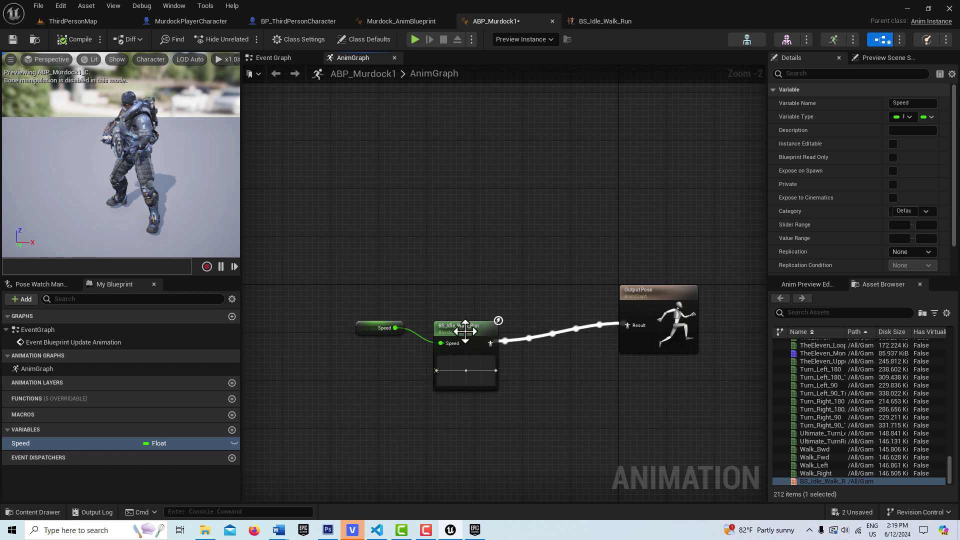
left_click_drag(463, 329, 493, 323)
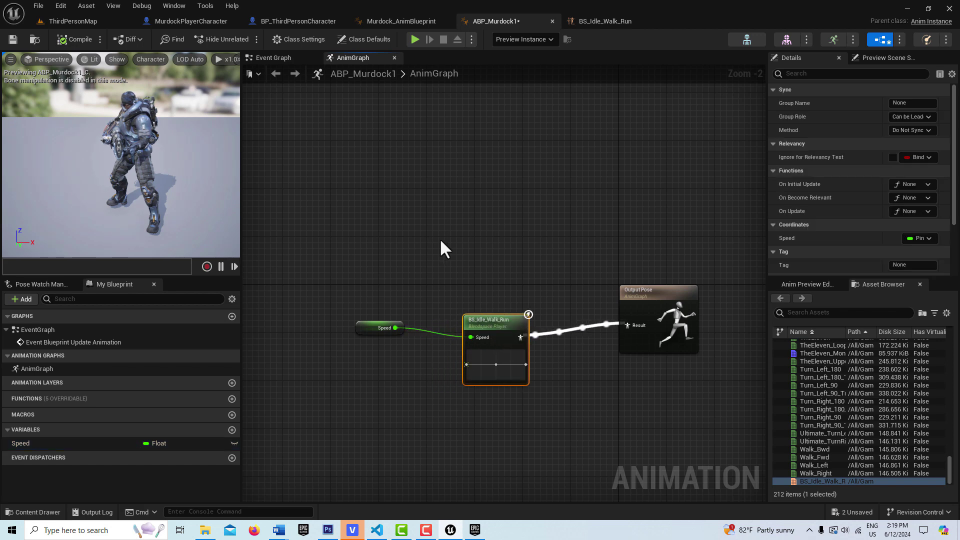
Step: Copy the Event Blueprint Initialize Animation, Try Get Pawn Owner and Cast To MurdockPlayerCharacter nodes from Murdock_AnimBlueprint's Event Graph
key("alt+Left")
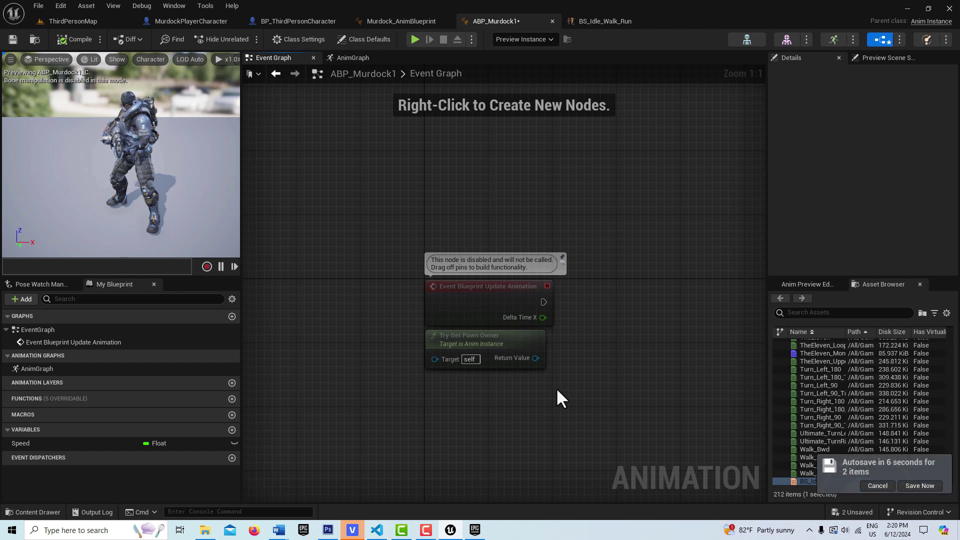
left_click(406, 20)
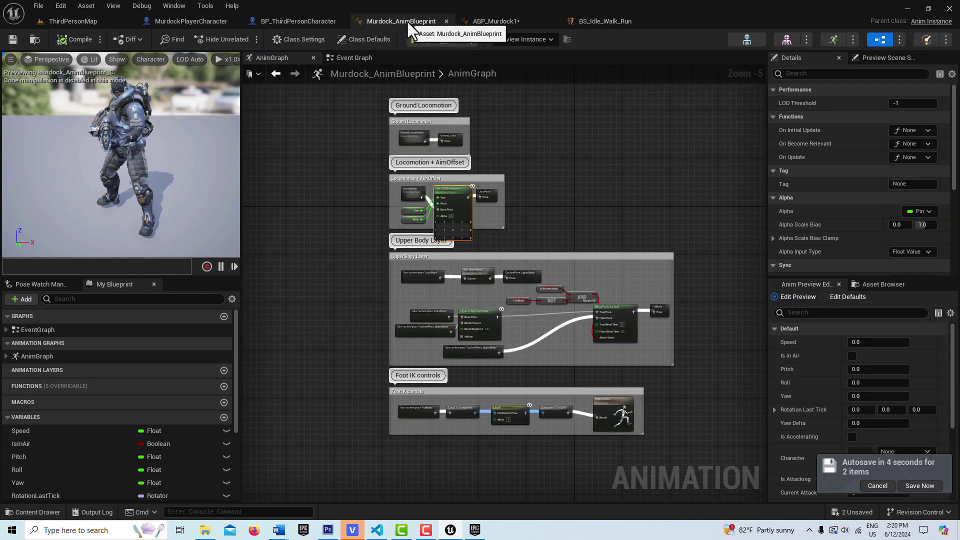
scroll(540, 280, "up", 2)
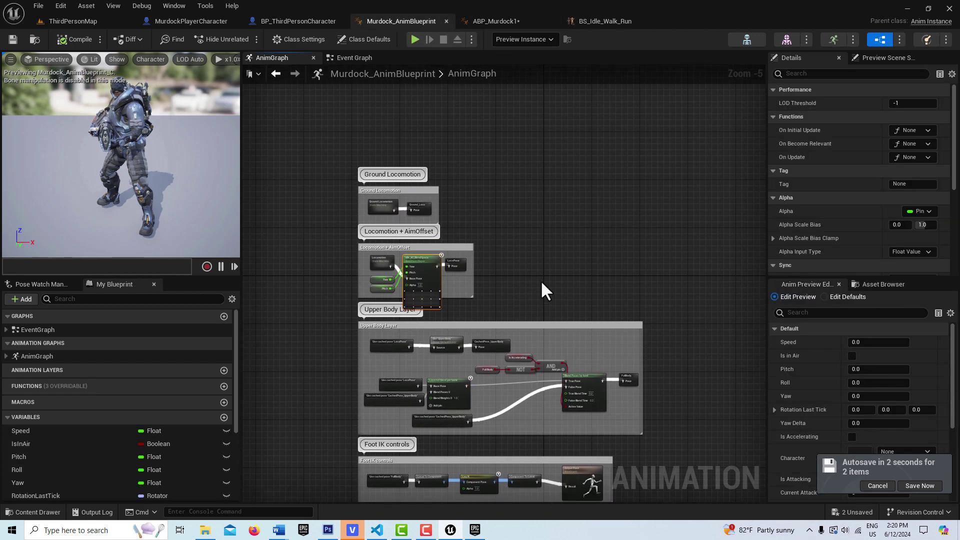
right_click_drag(540, 274, 595, 441)
scroll(565, 266, "down", 1)
left_click(350, 58)
right_click_drag(571, 240, 721, 348)
scroll(557, 307, "up", 5)
right_click_drag(476, 307, 553, 326)
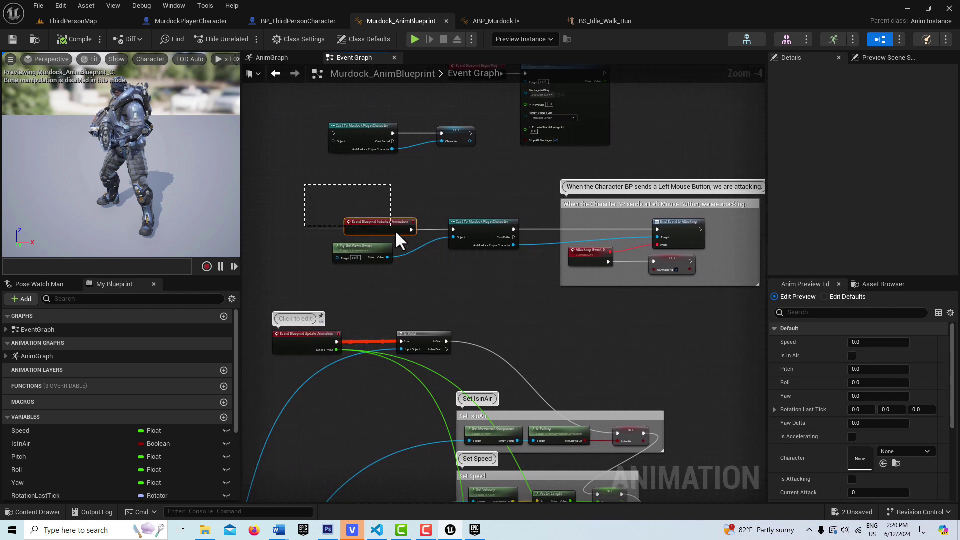
left_click_drag(432, 258, 503, 281)
left_click_drag(531, 280, 532, 280)
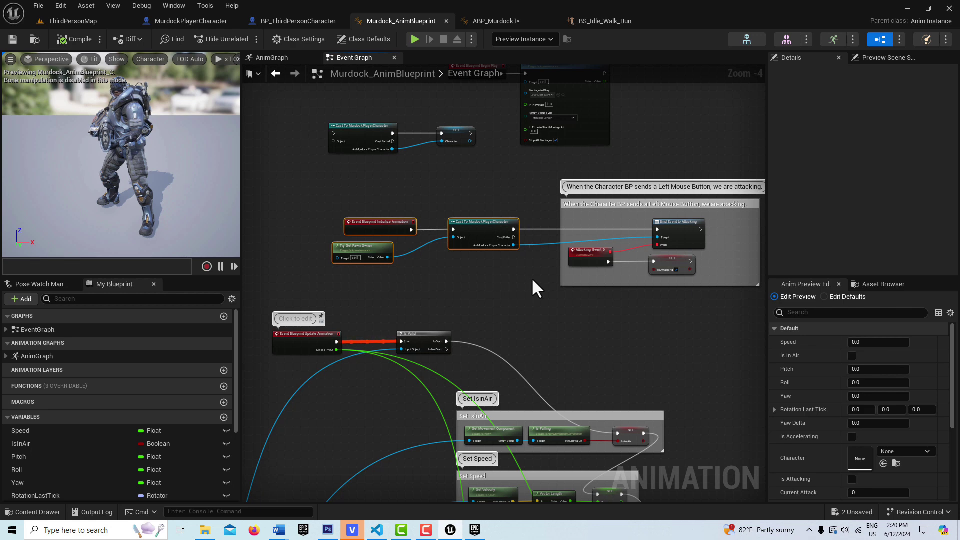
Step: Paste the copied initialize and cast nodes into ABP_Murdock1's Event Graph above the Event Blueprint Update Animation node
left_click(505, 21)
right_click_drag(482, 148, 439, 243)
right_click(422, 187)
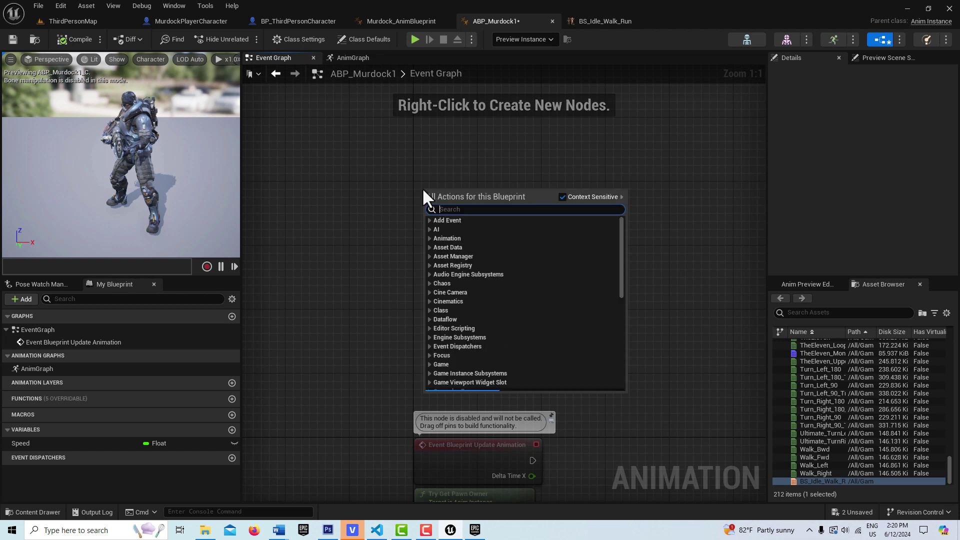
left_click(409, 173)
key("ctrl+v")
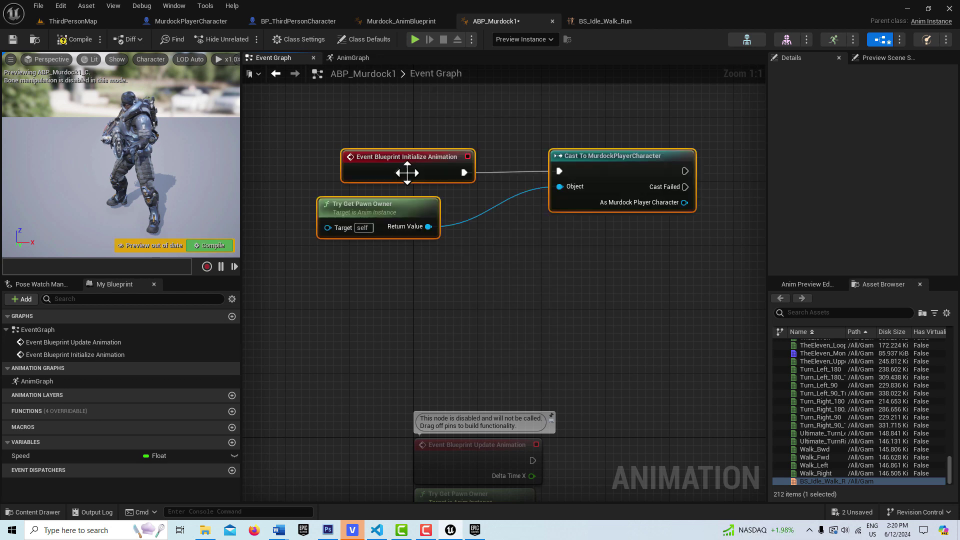
right_click_drag(548, 302, 466, 311)
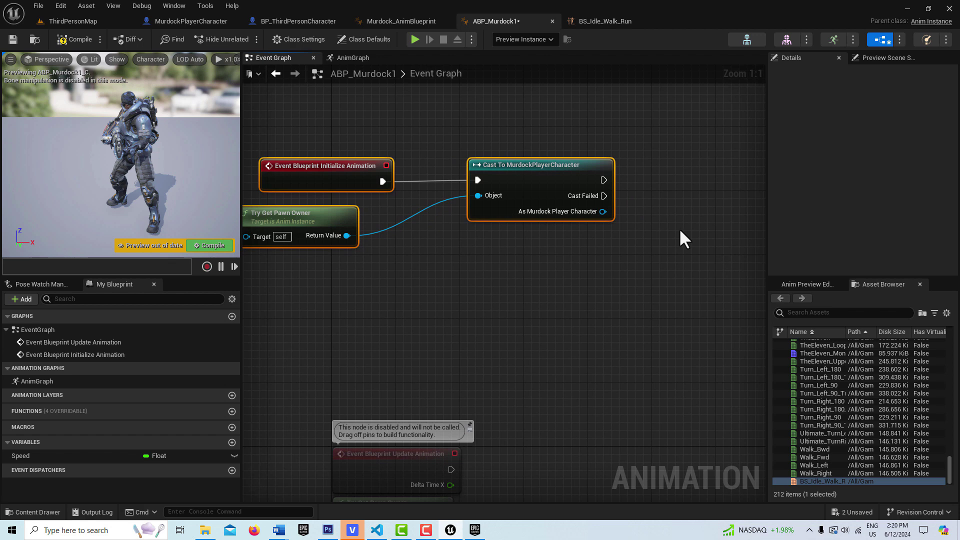
Step: Promote the cast node's As Murdock Player Character output to a variable and compile the Animation Blueprint
right_click(603, 213)
left_click(644, 235)
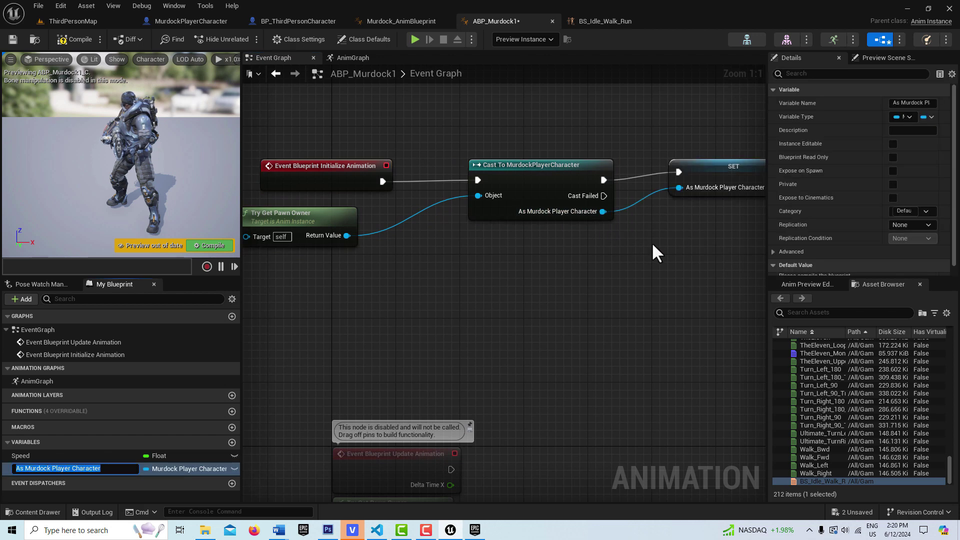
scroll(647, 242, "down", 2)
left_click(75, 39)
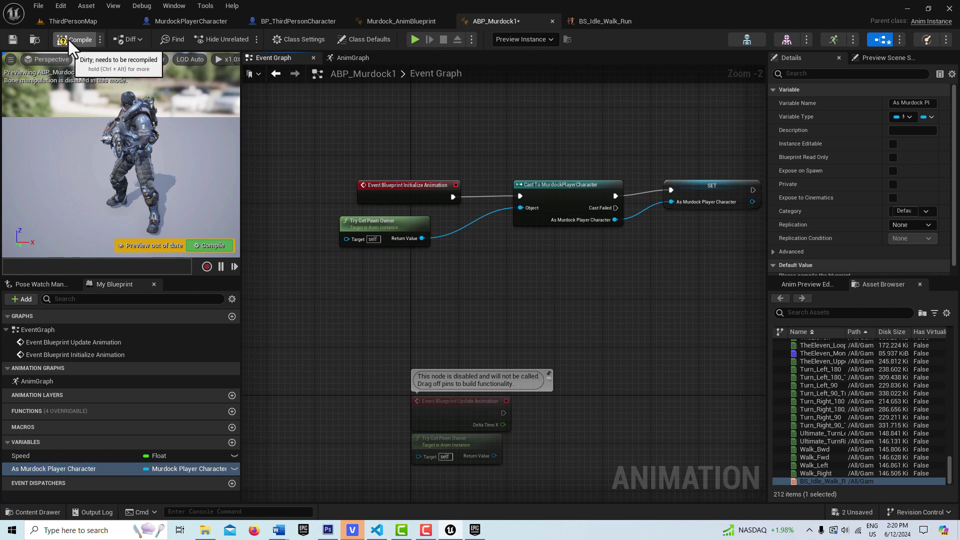
scroll(595, 308, "down", 1)
scroll(584, 298, "up", 1)
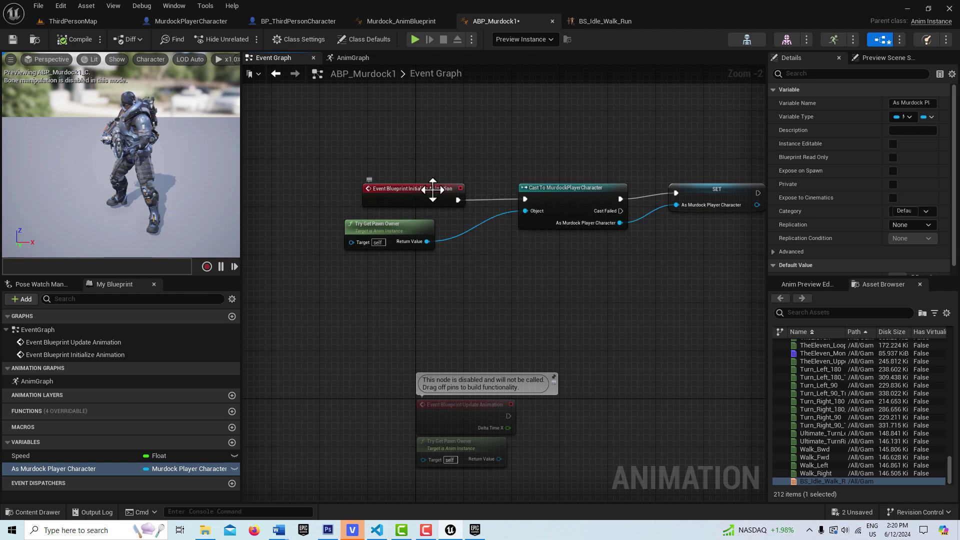
right_click_drag(642, 326, 573, 330)
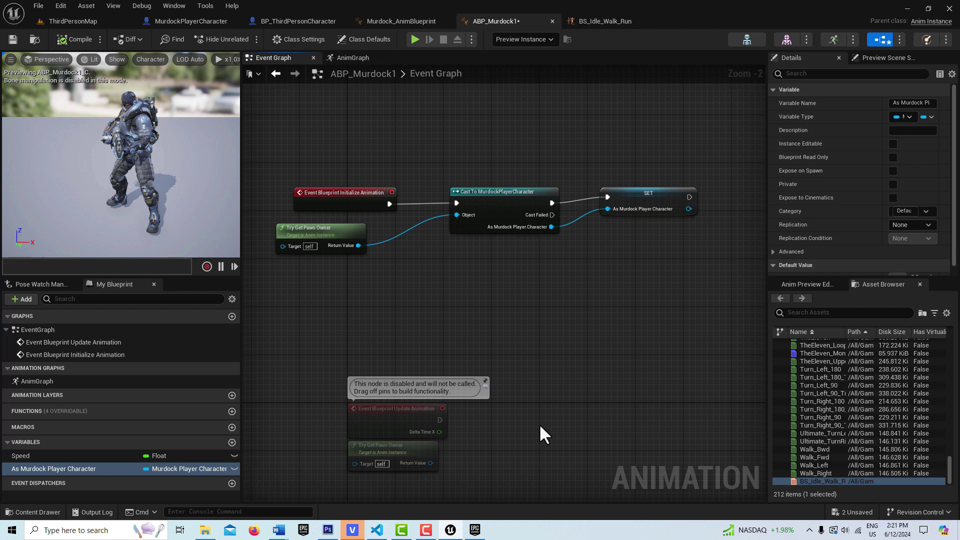
Step: Add a getter for As Murdock Player Character below the update event and feed it into a Get Velocity node
right_click_drag(540, 426, 529, 329)
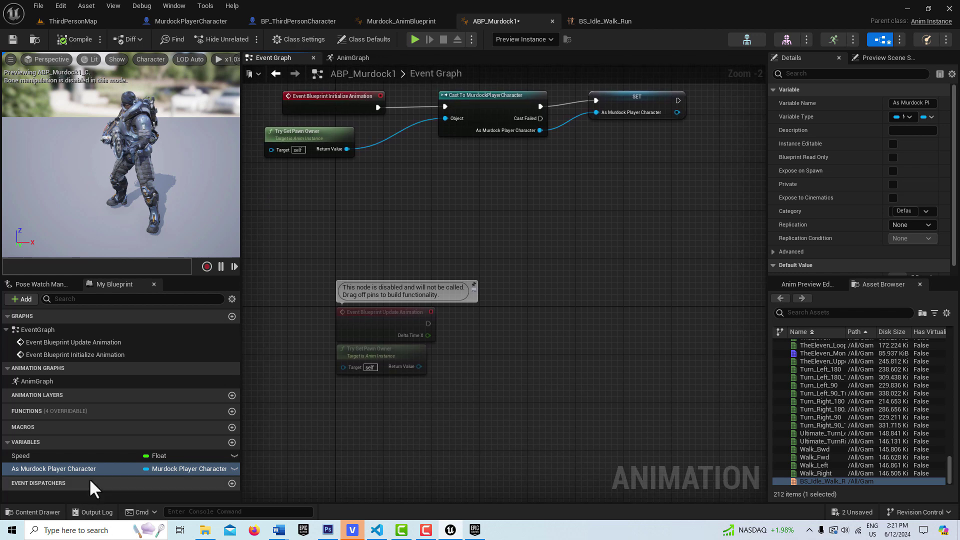
left_click_drag(100, 468, 379, 421, "ctrl")
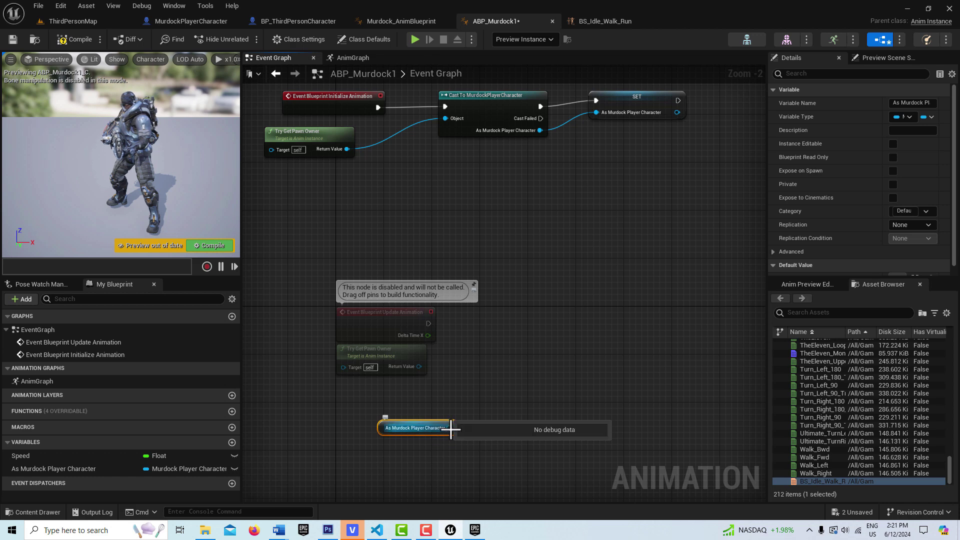
left_click_drag(450, 428, 478, 390)
type("ge")
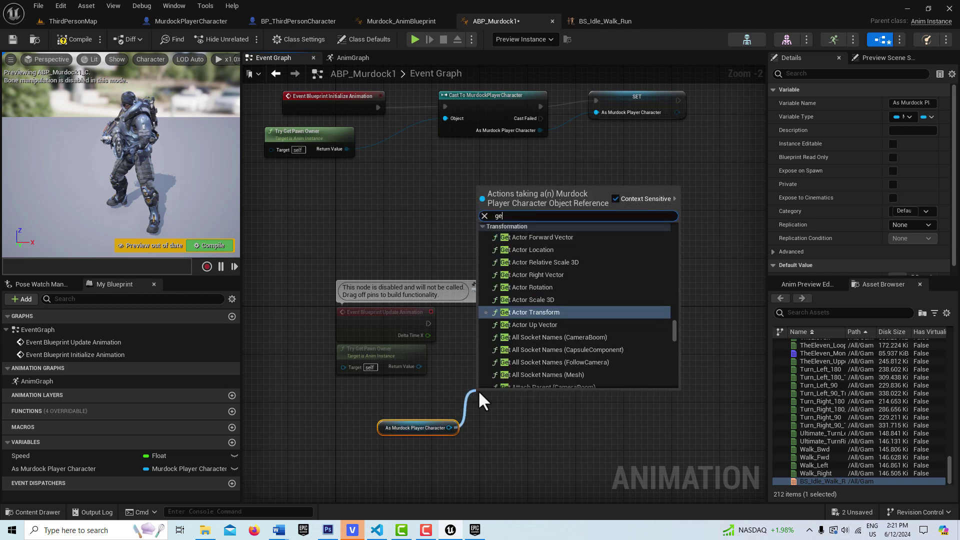
type("t lec")
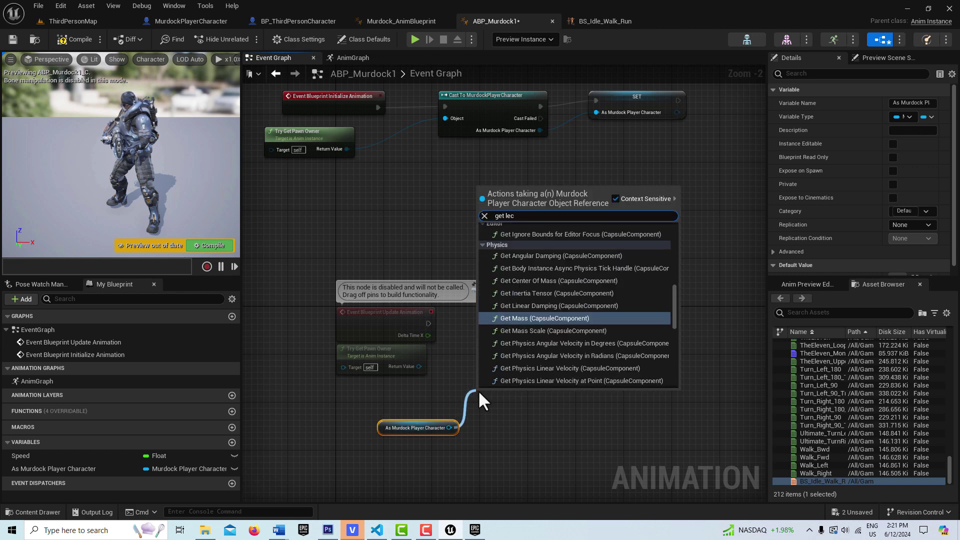
key("BackSpace")
key("BackSpace")
key("BackSpace")
type("veloc")
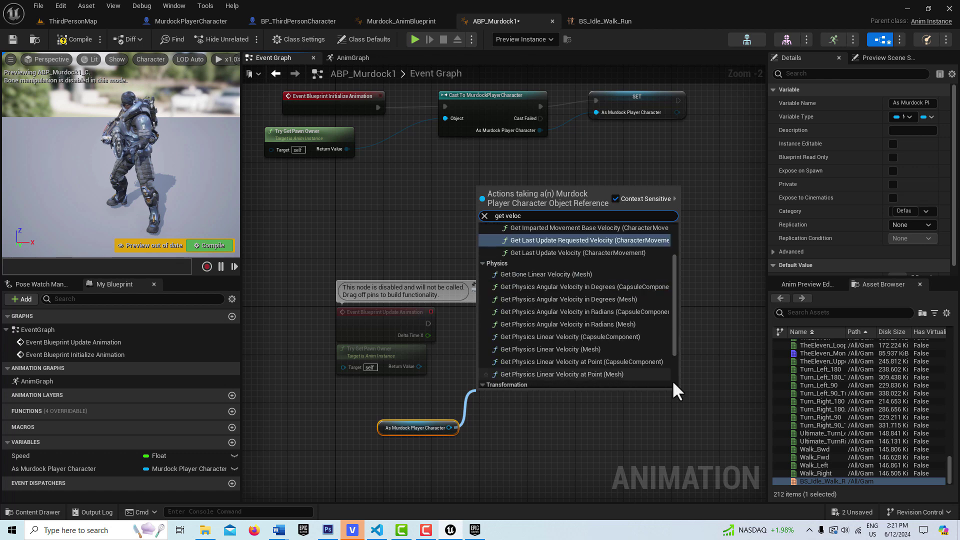
left_click_drag(674, 274, 683, 355)
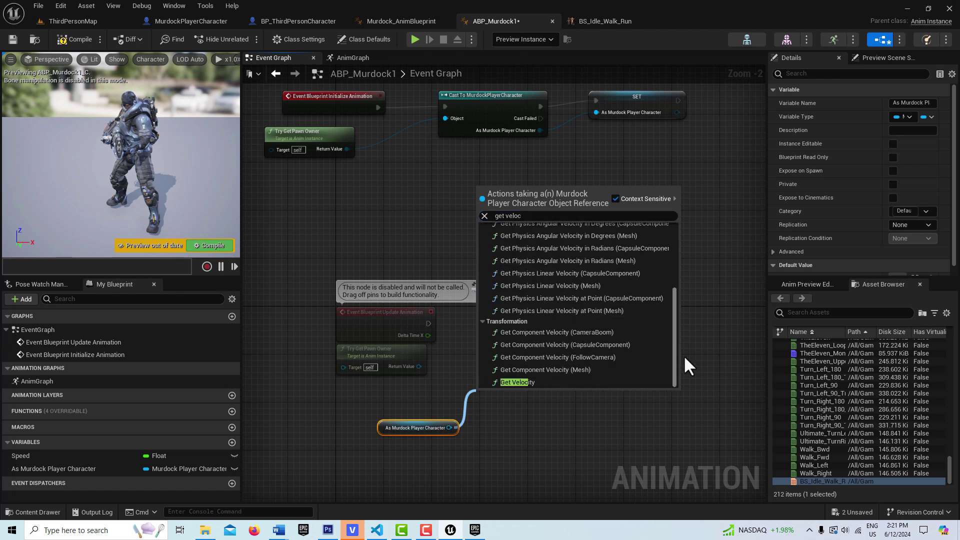
left_click(518, 381)
left_click_drag(532, 396, 544, 383)
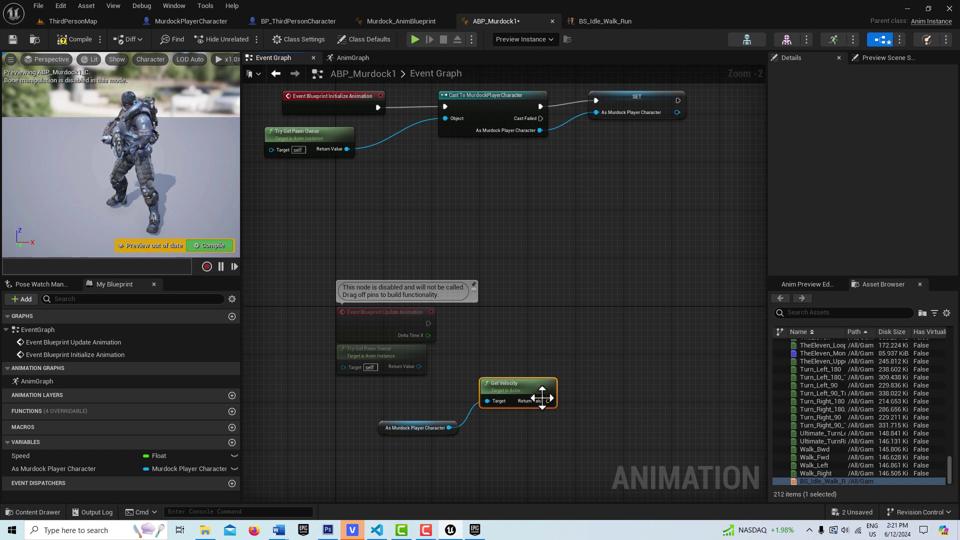
Step: Add a Vector Length node fed by the Return Value of Get Velocity
left_click_drag(548, 399, 608, 347)
type("ve")
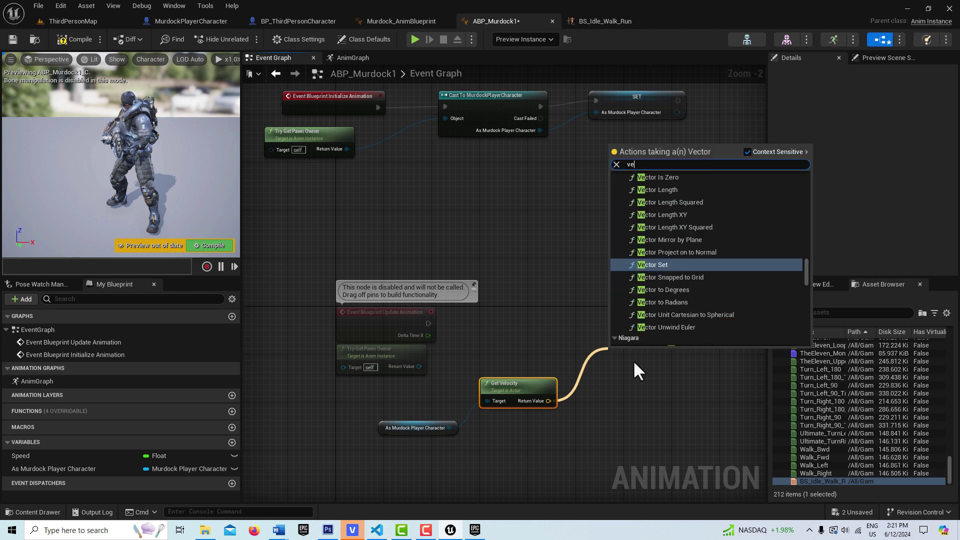
type("ctor le")
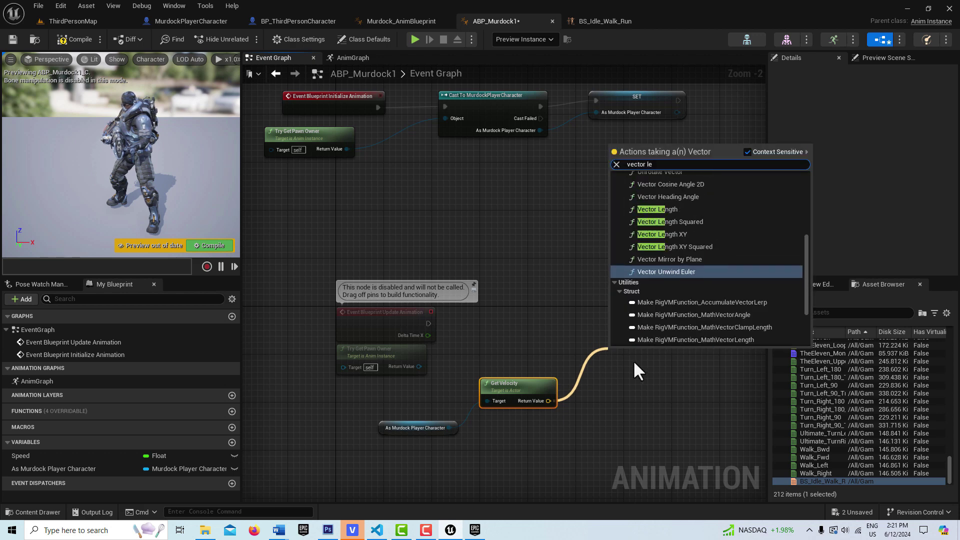
left_click(655, 209)
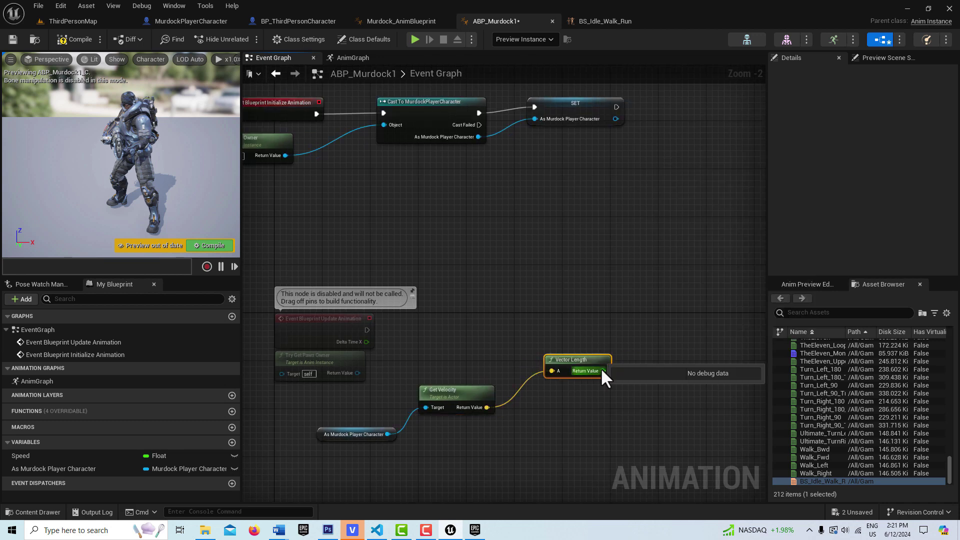
Step: Add a Set node for the Speed variable near the update event and delete the disabled Try Get Pawn Owner node
left_click(76, 455)
left_click_drag(155, 455, 491, 260)
left_click(506, 289)
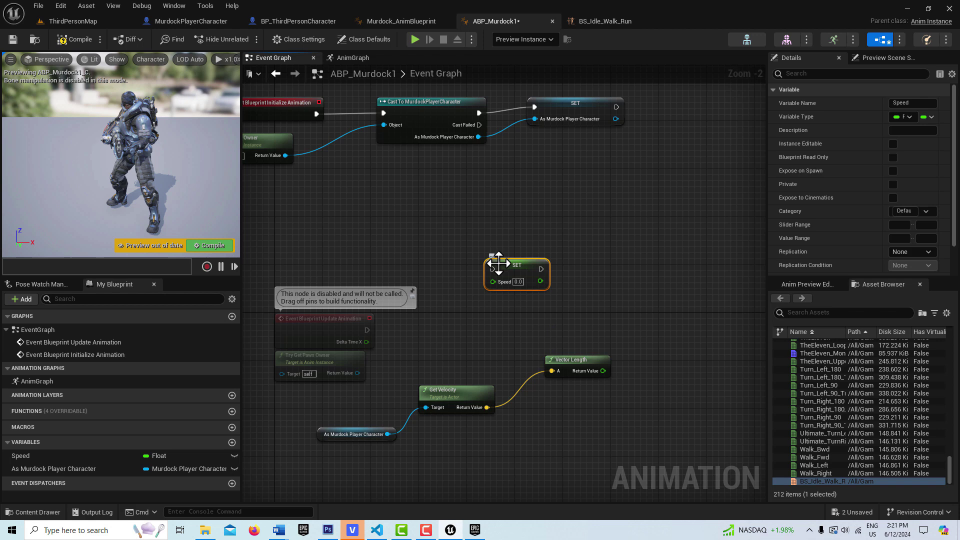
left_click_drag(506, 272, 505, 290)
right_click_drag(453, 342, 486, 332)
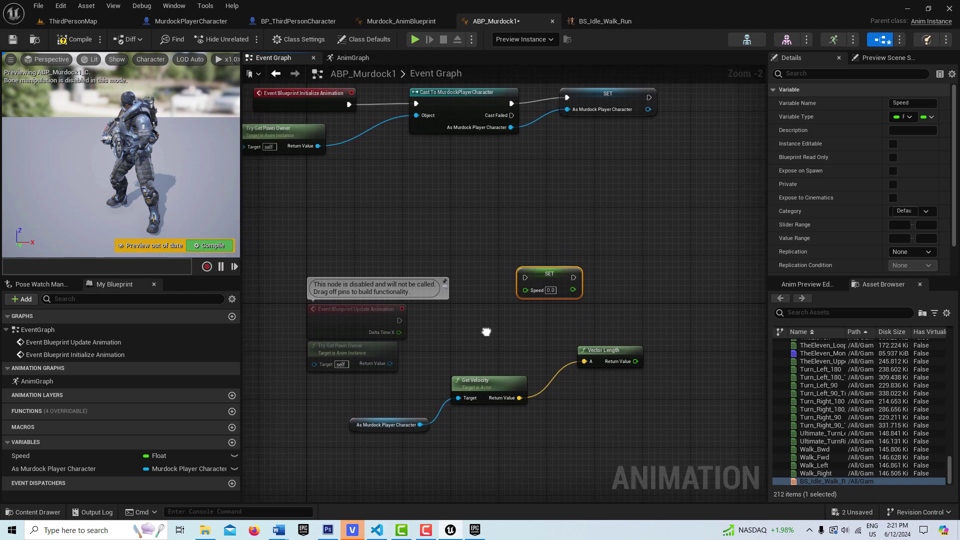
left_click(373, 355)
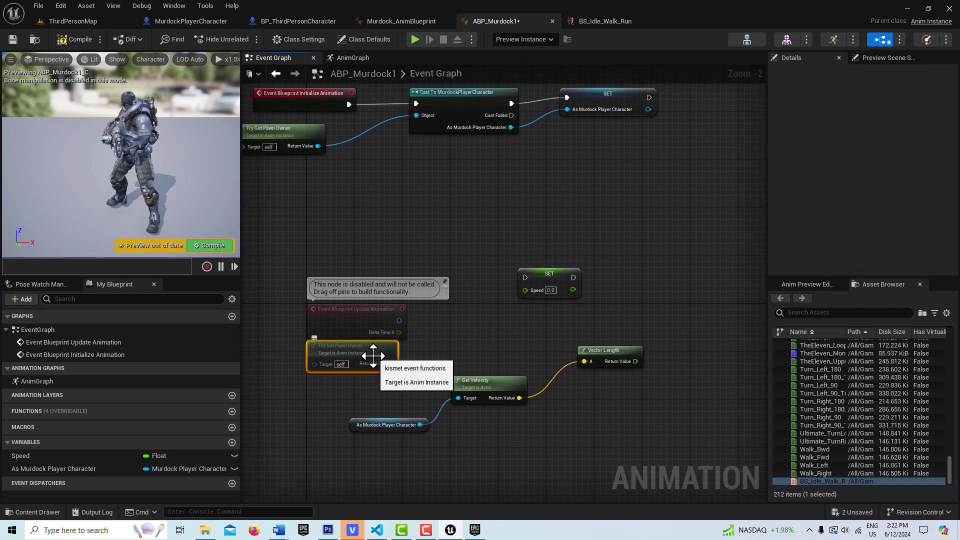
key("Delete")
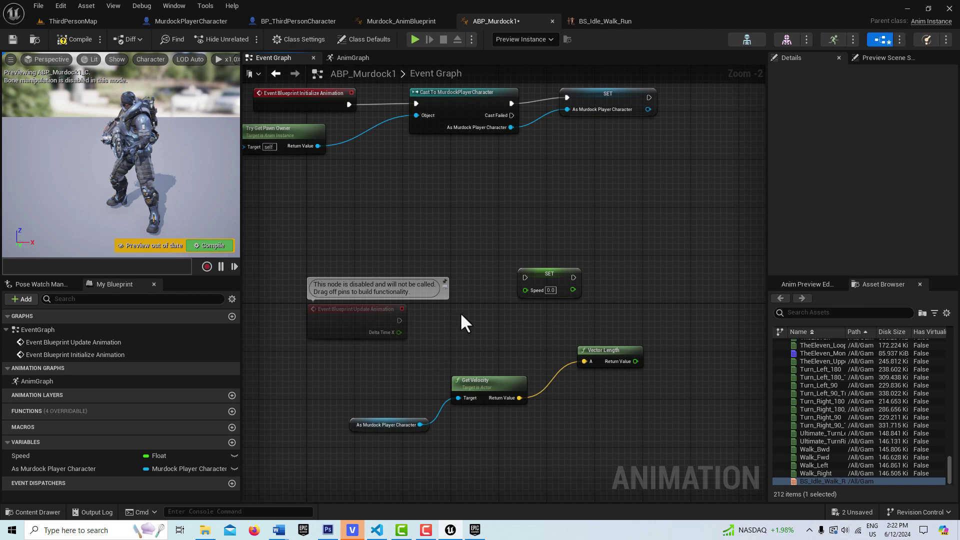
Step: Connect Event Blueprint Update Animation to the Set Speed node and Vector Length to its Speed input, then compile and save
right_click_drag(460, 312, 449, 331)
left_click_drag(388, 339, 641, 305)
left_click_drag(593, 368, 617, 320)
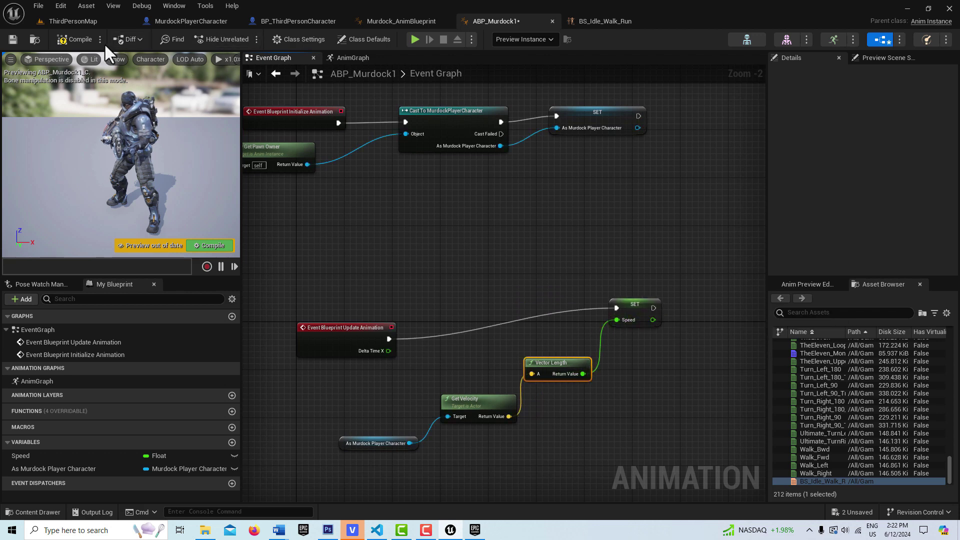
left_click(66, 37)
left_click(15, 38)
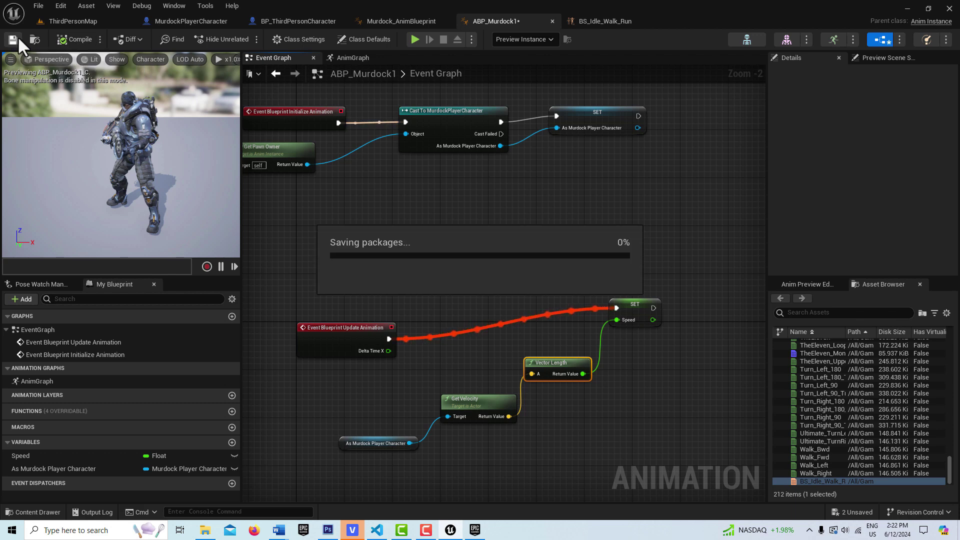
Step: Set the Anim Class of the MurdockPlayerCharacter blueprint to ABP_Murdock1, then compile and save it
left_click(73, 21)
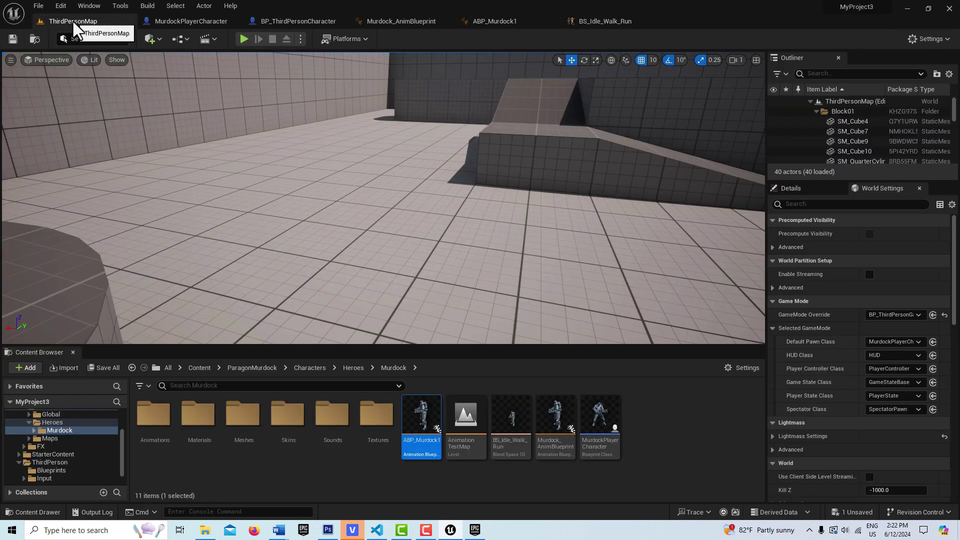
scroll(121, 441, "up", 3)
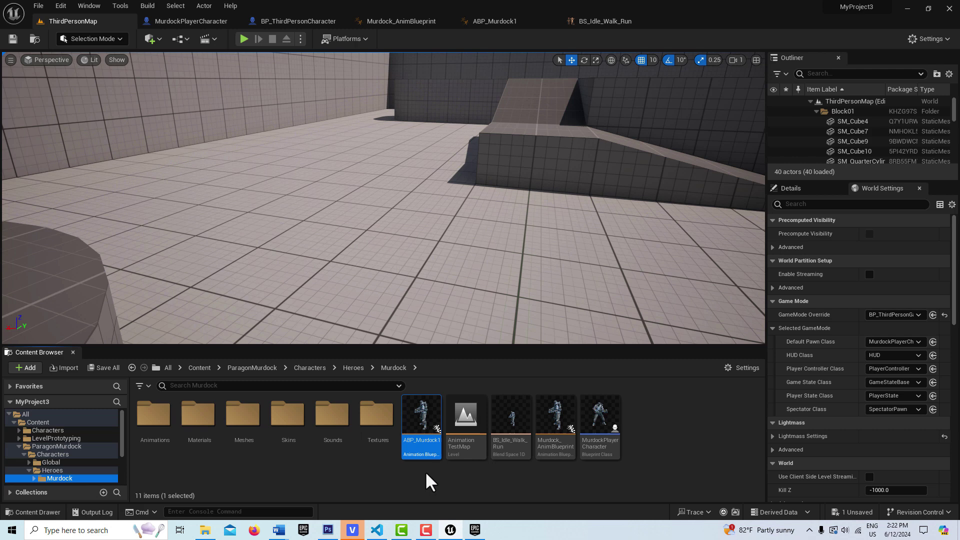
double_click(591, 423)
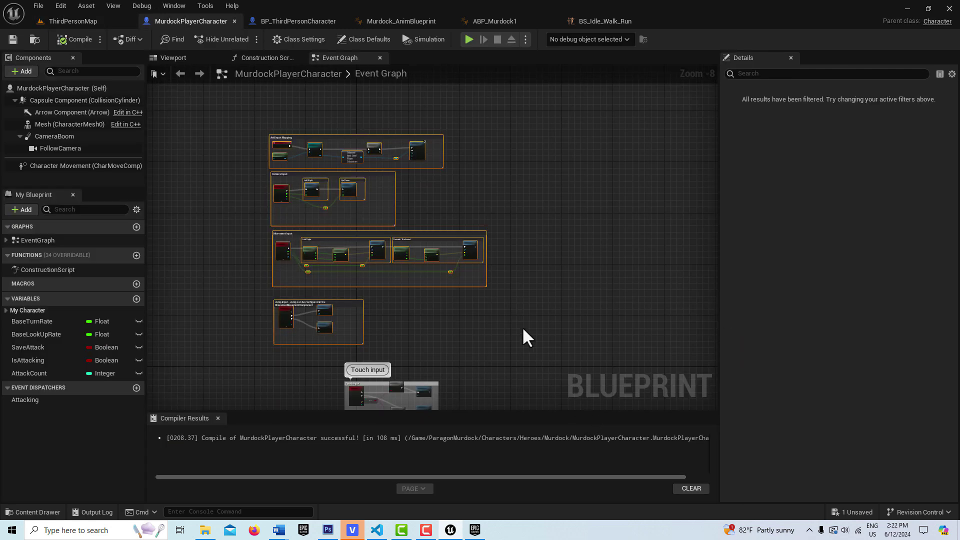
left_click(64, 90)
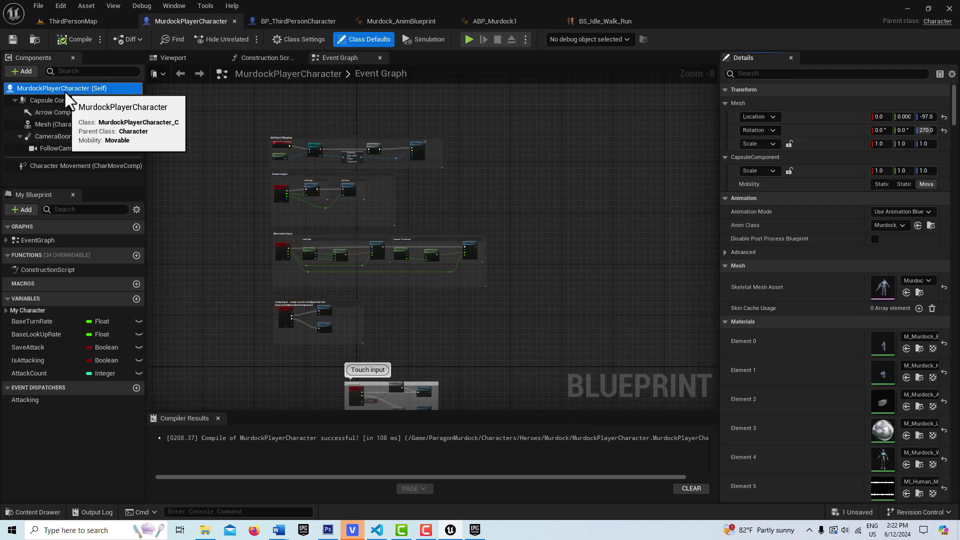
left_click(900, 225)
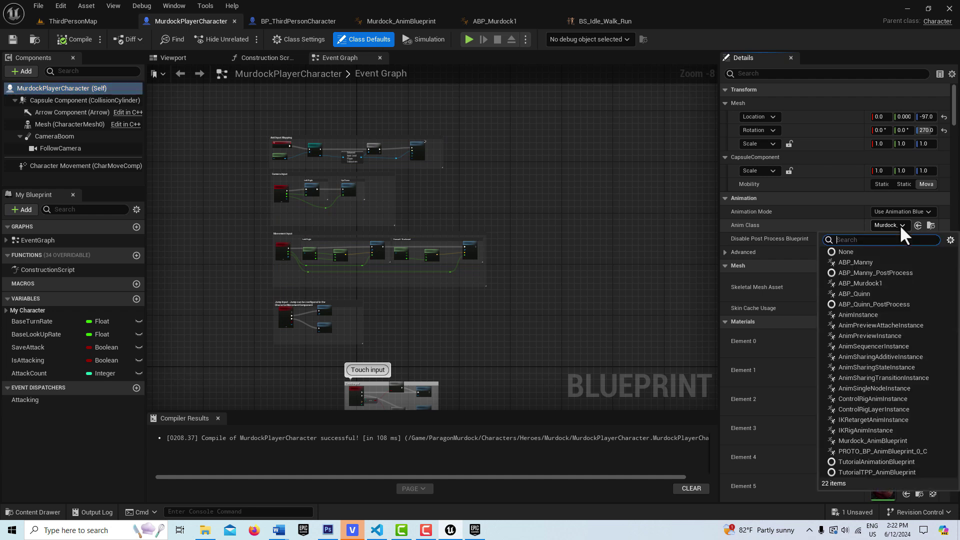
left_click(884, 284)
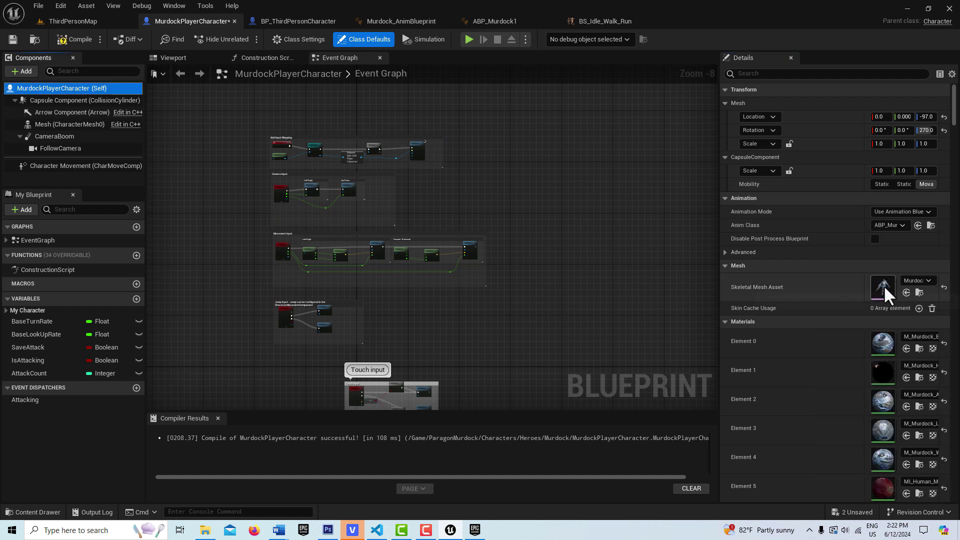
left_click(85, 41)
left_click(20, 42)
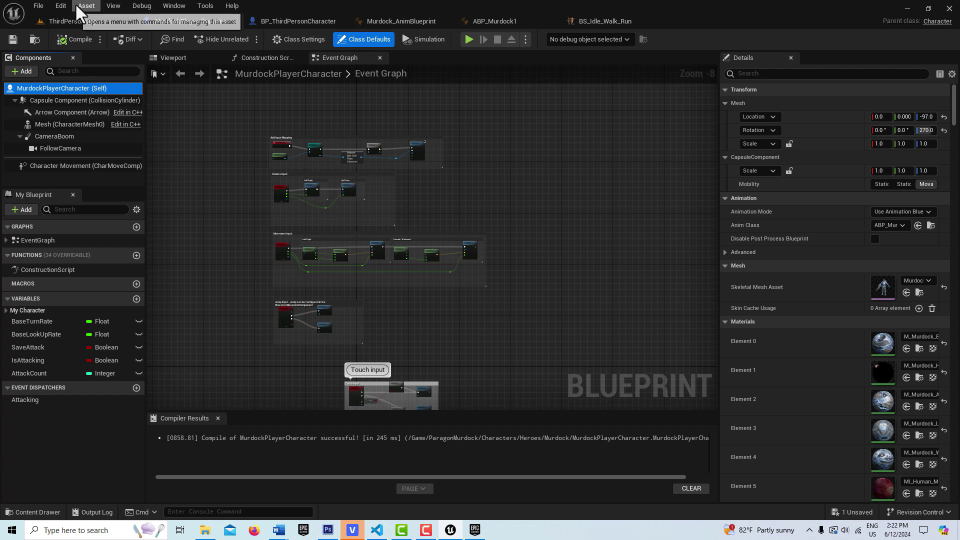
Step: Play ThirdPersonMap and run Murdock around the level to test the idle and run animations, then stop the session
left_click(94, 22)
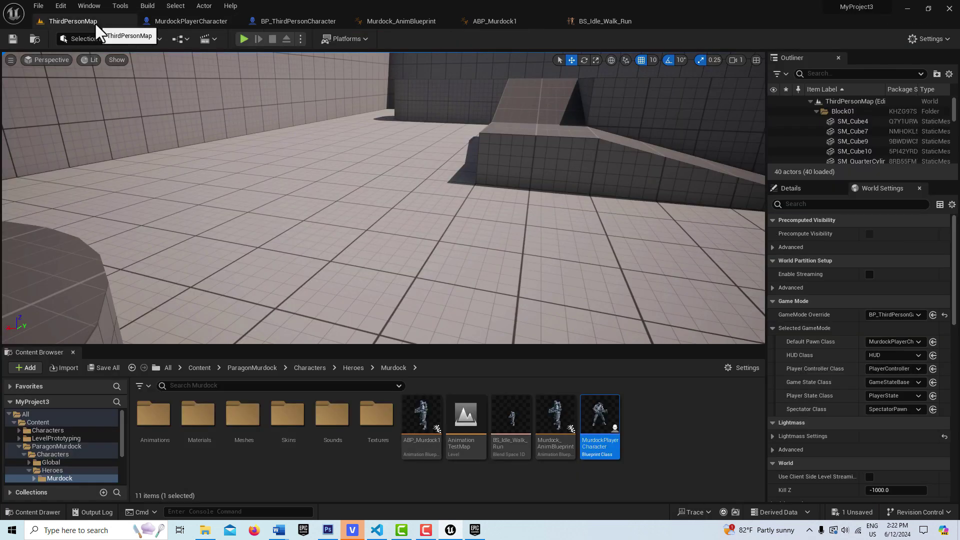
left_click(244, 40)
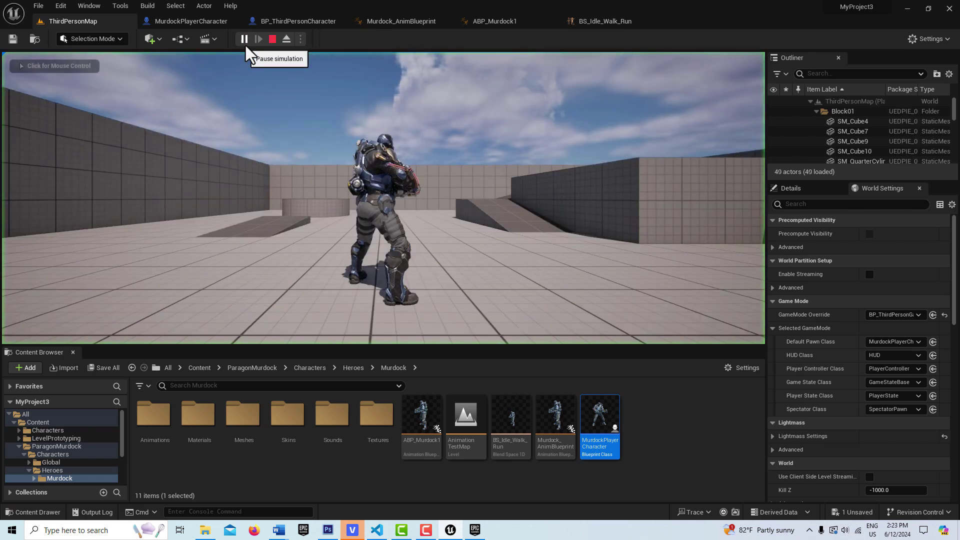
left_click(509, 223)
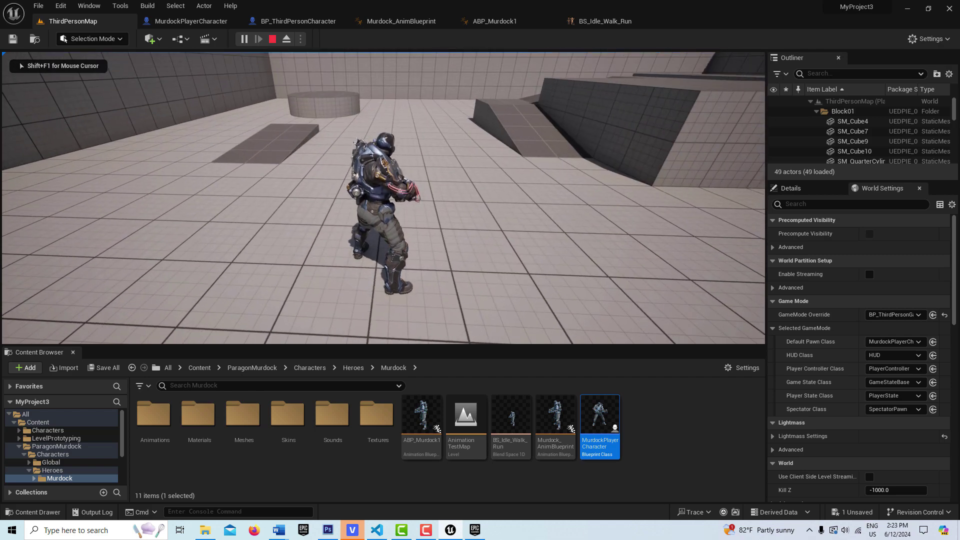
key("w")
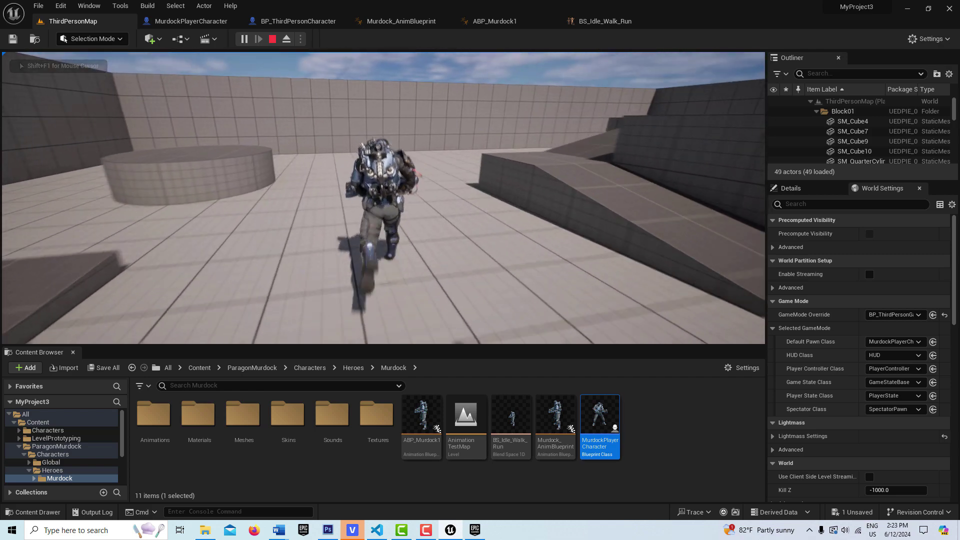
key("w")
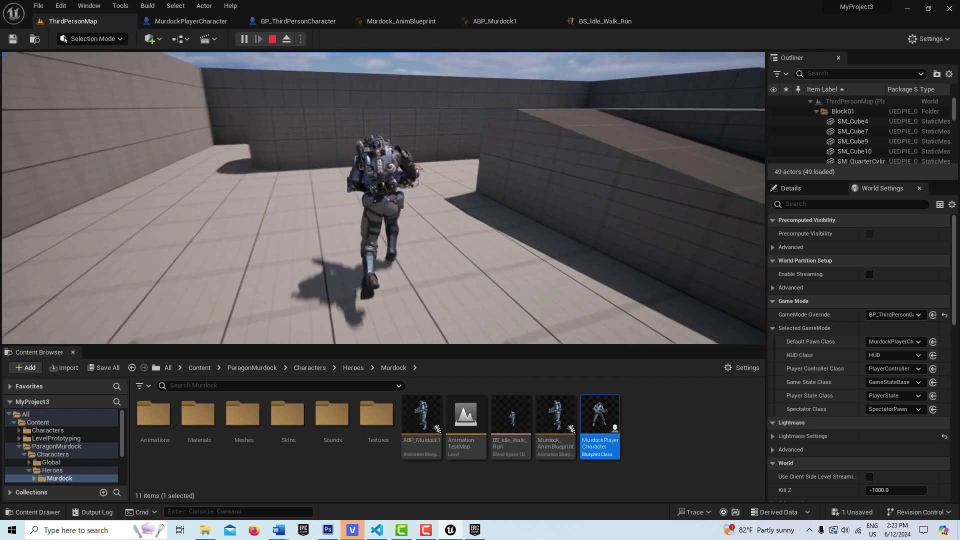
key("w")
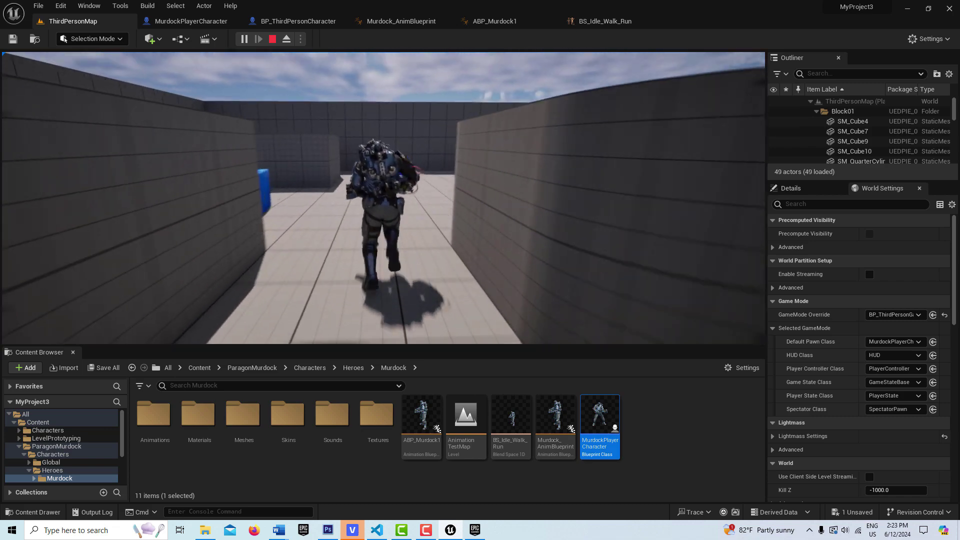
key("w")
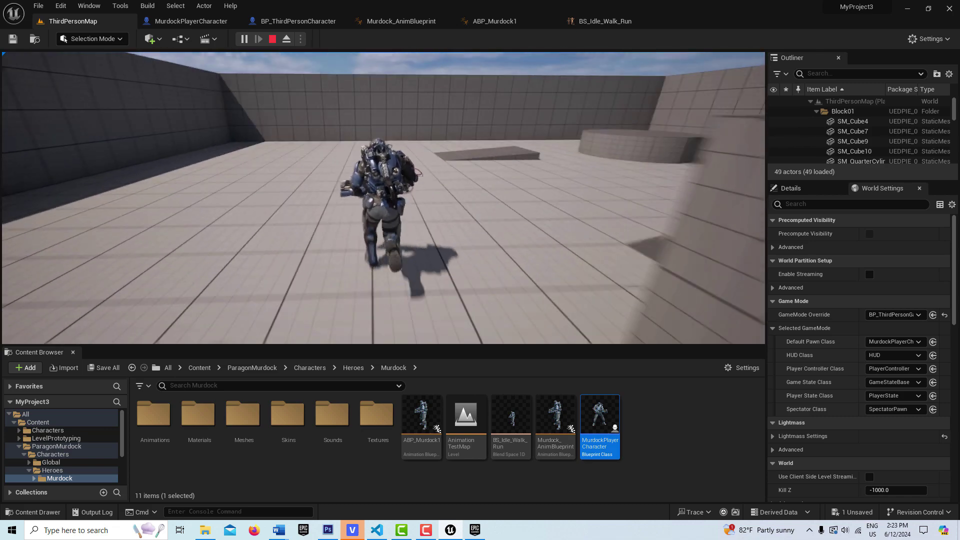
key("w")
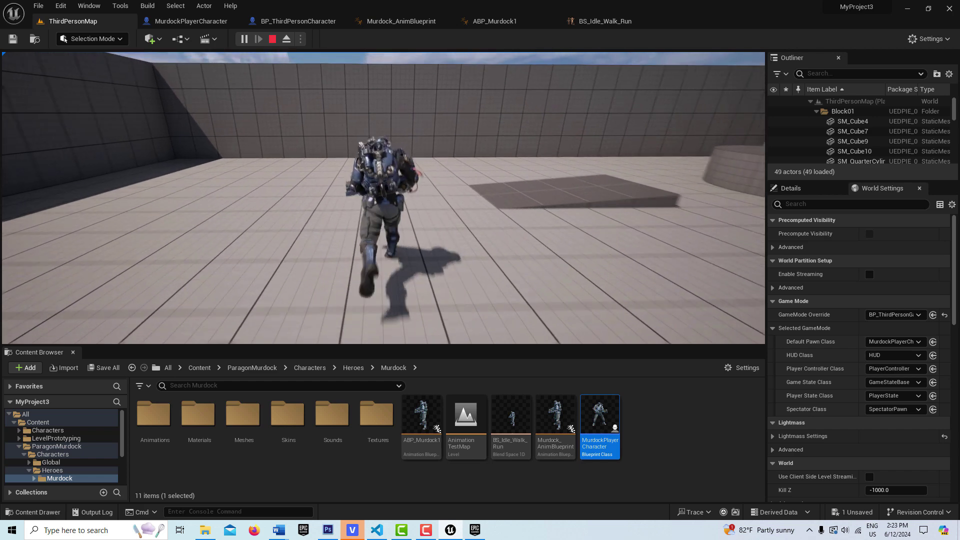
key("w")
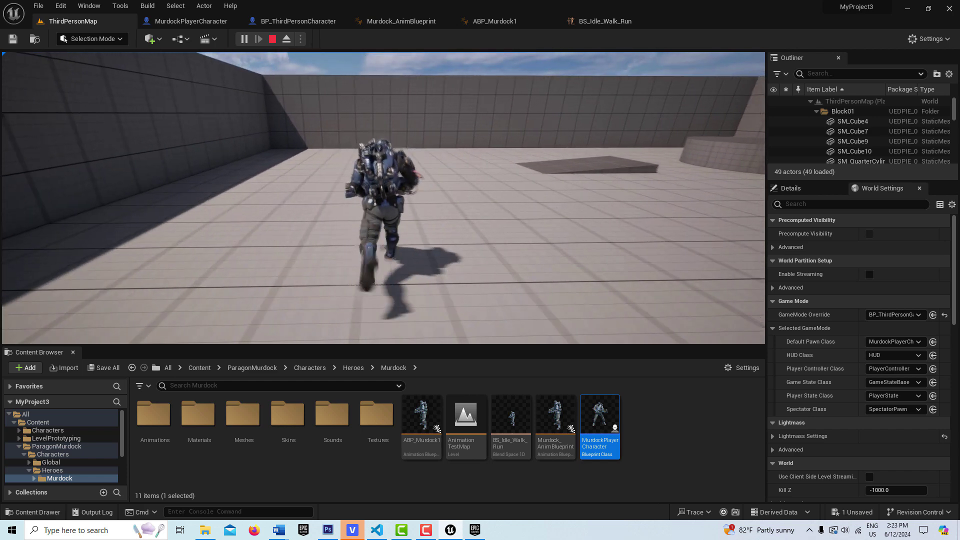
key("d")
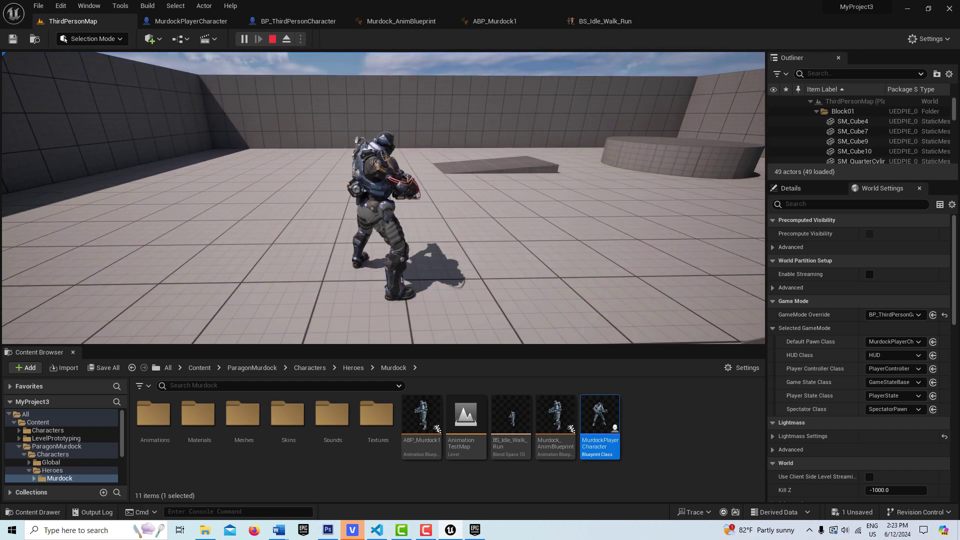
key("w")
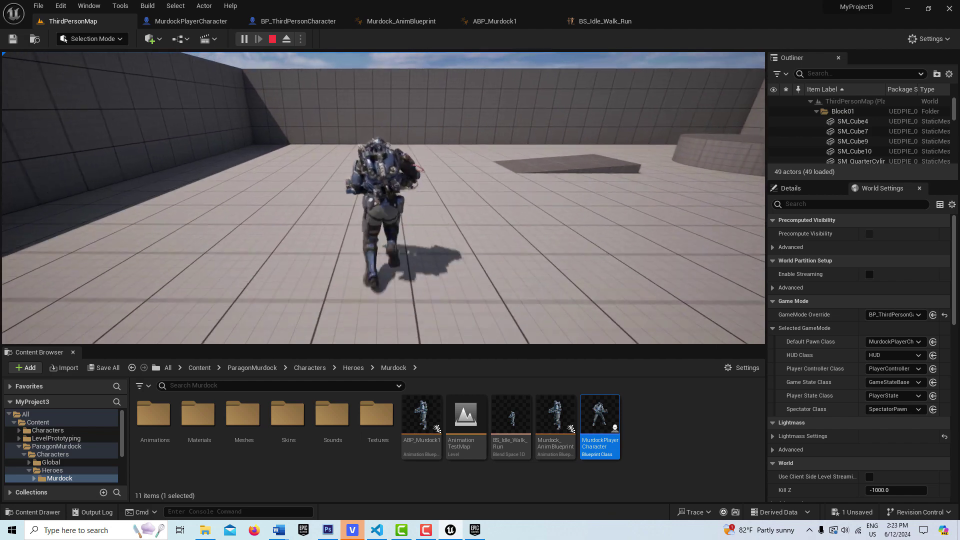
key("w")
key("w")
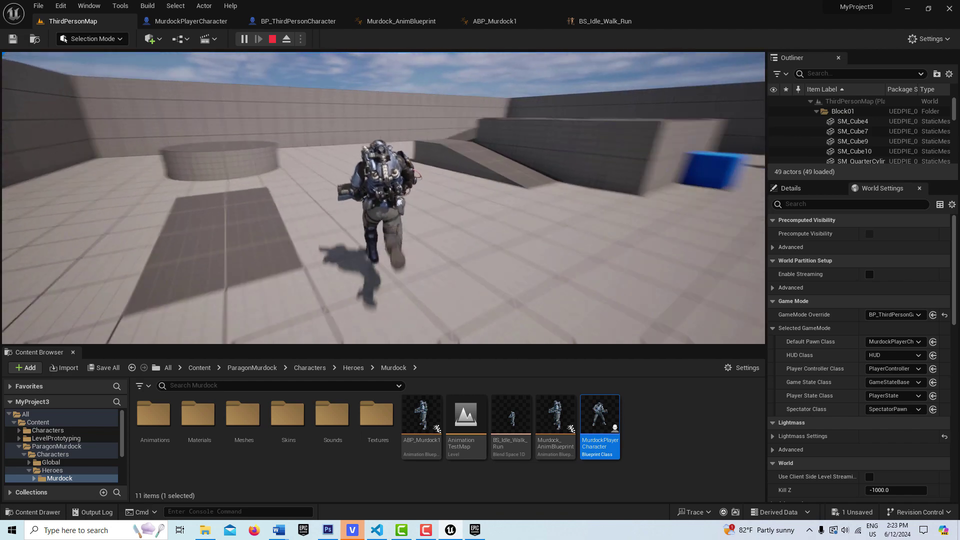
key("w")
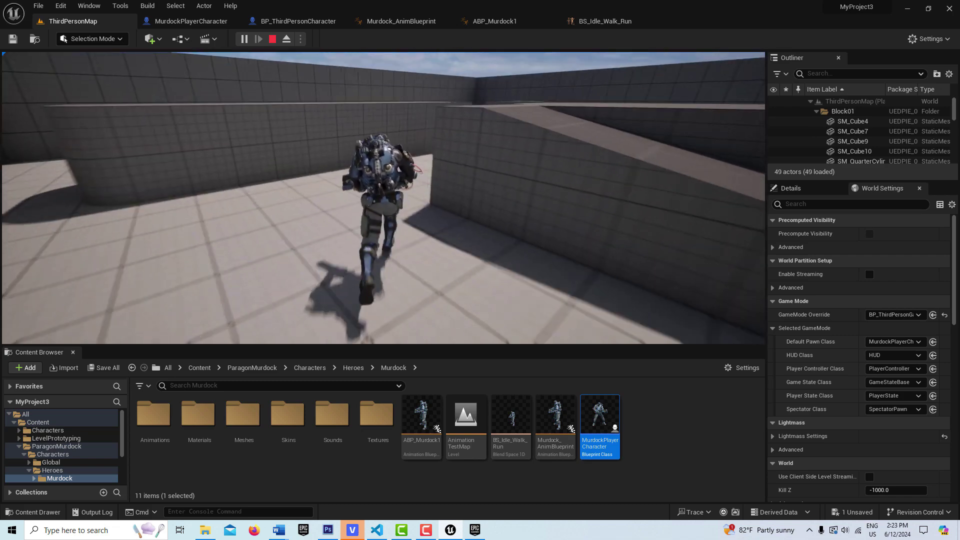
key("w")
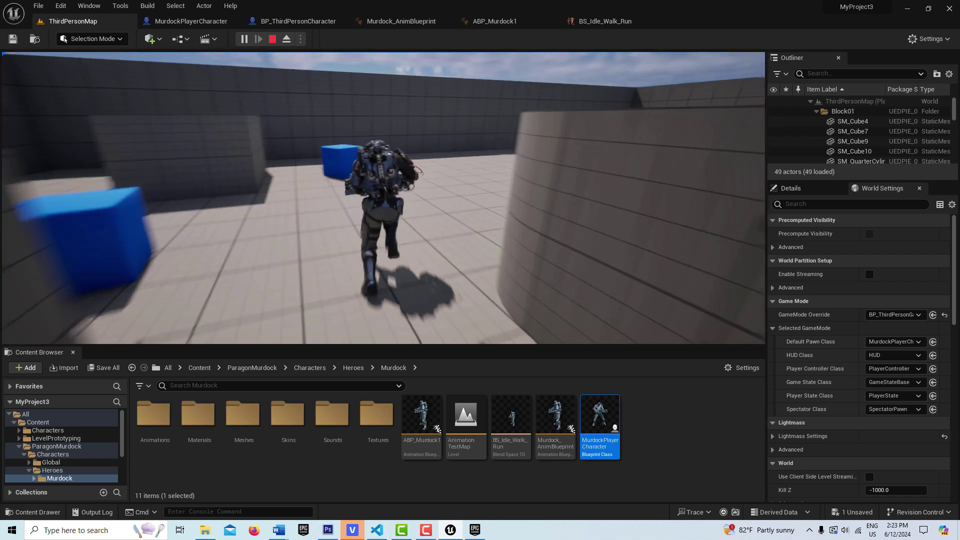
key("w")
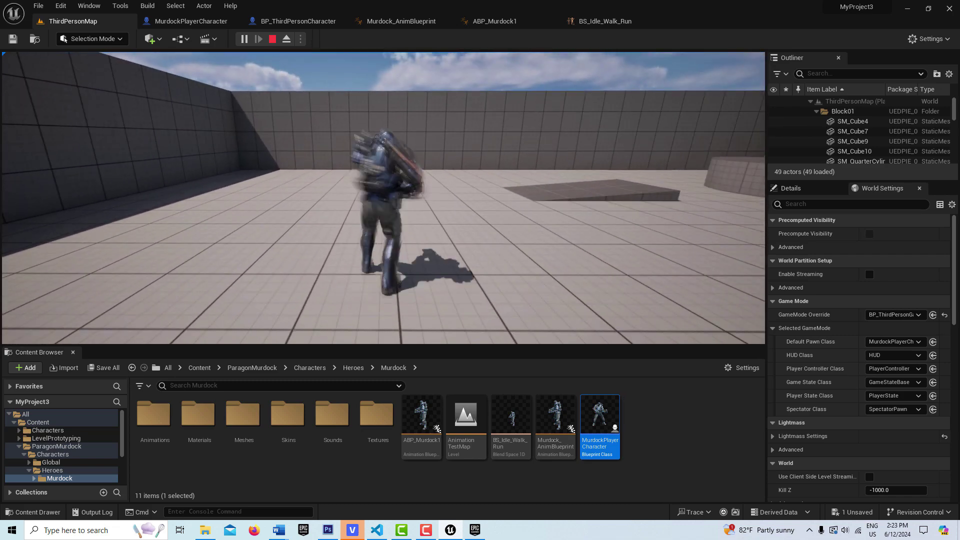
key("Escape")
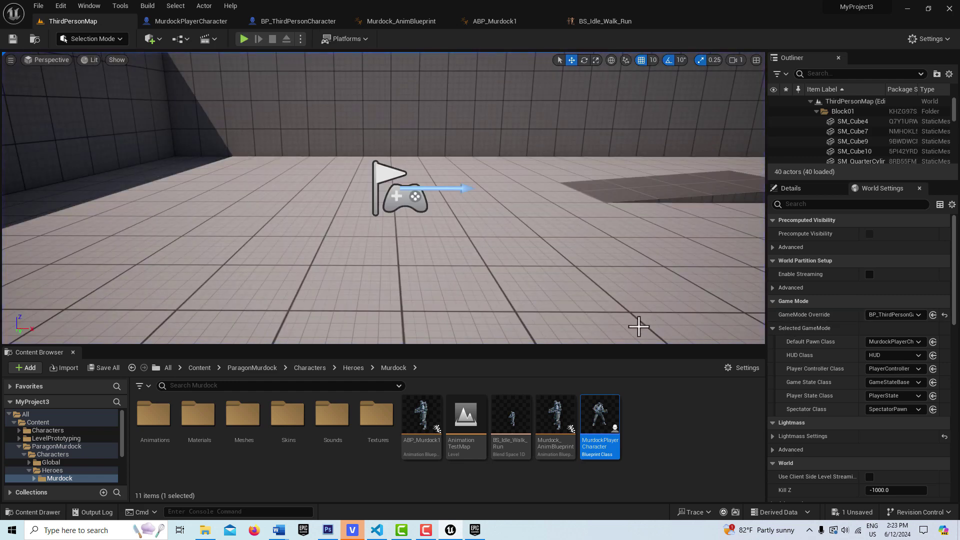
Step: In the MurdockPlayerCharacter viewport, move FollowCamera along its X axis to 600 so it sits in front of the character
double_click(601, 420)
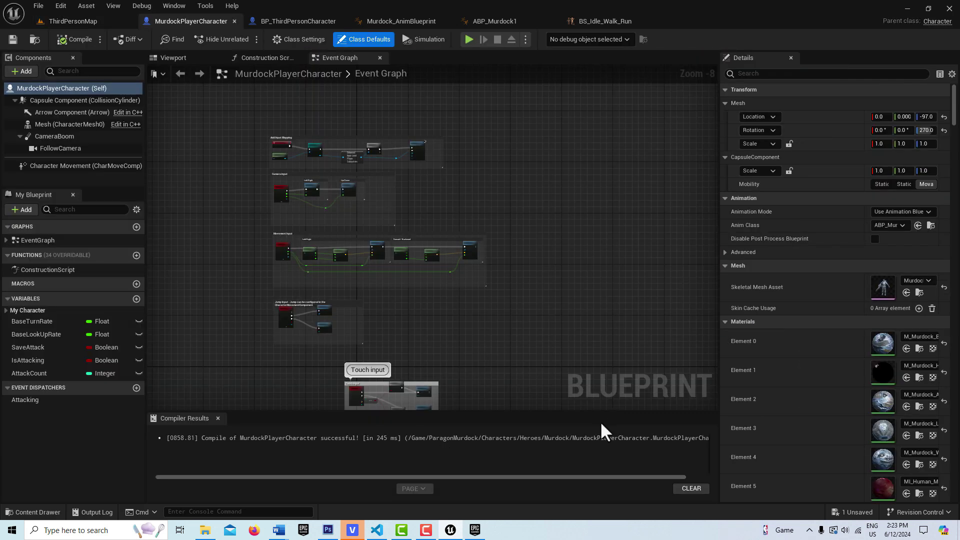
left_click(175, 58)
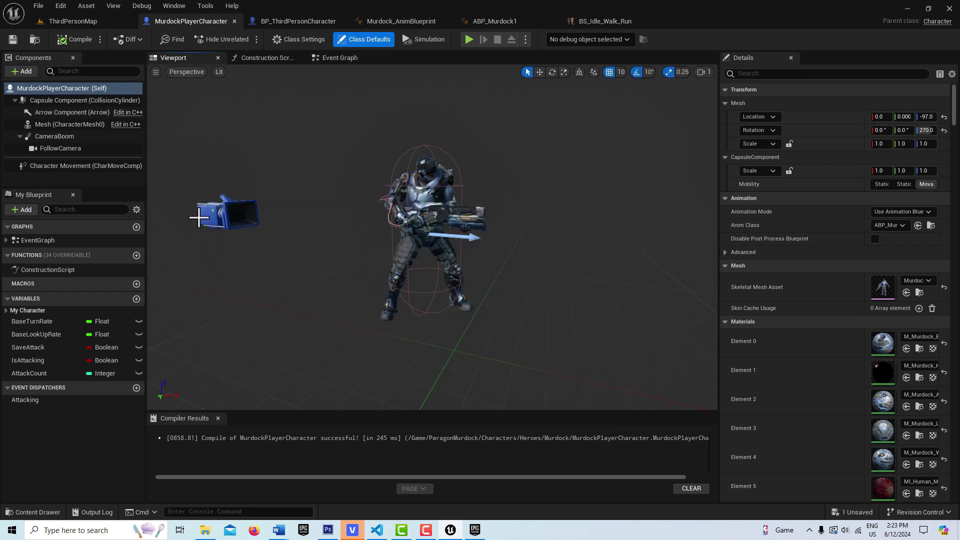
left_click(213, 213)
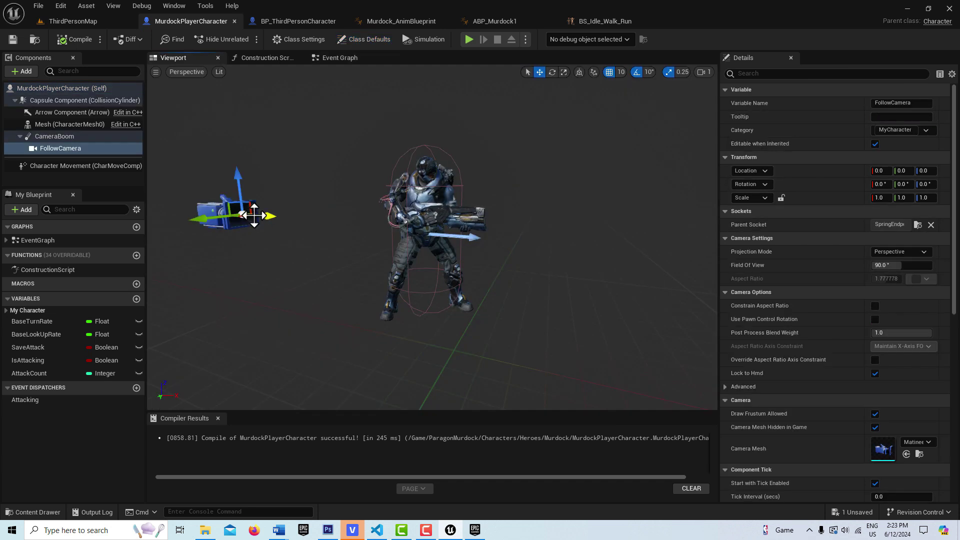
left_click_drag(256, 215, 715, 264)
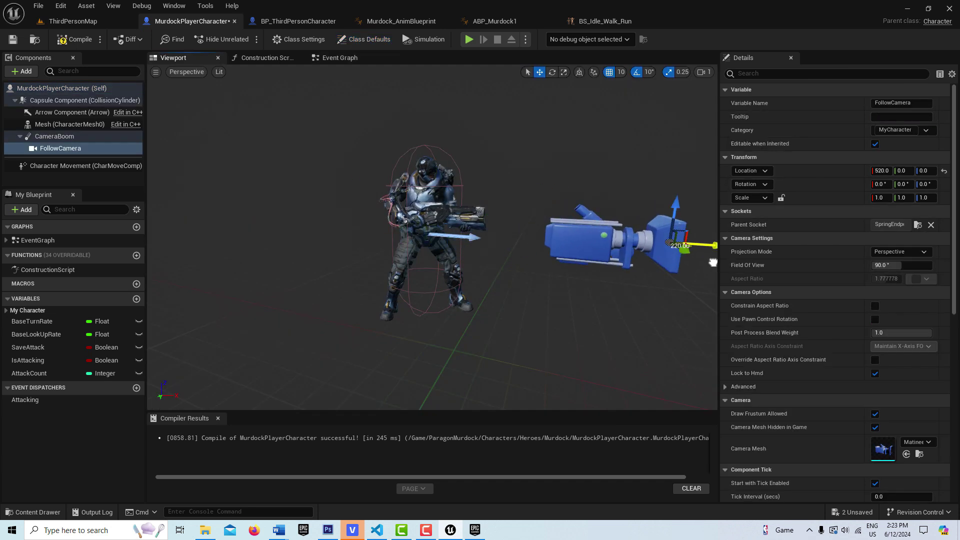
scroll(616, 299, "down", 4)
left_click_drag(568, 242, 788, 255)
Step: Rotate FollowCamera about -179° around Z to face the character, then compile and save the blueprint
key("e")
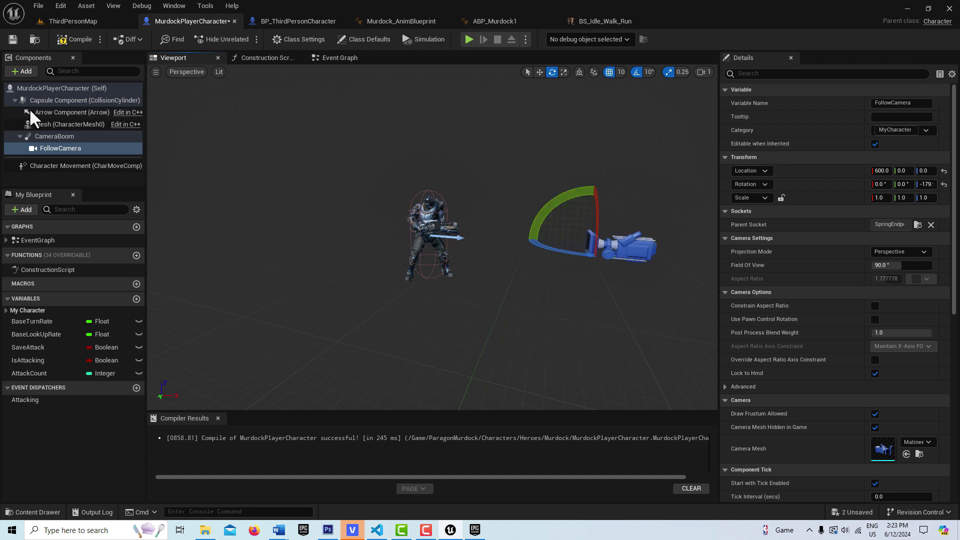
left_click(67, 38)
left_click(13, 38)
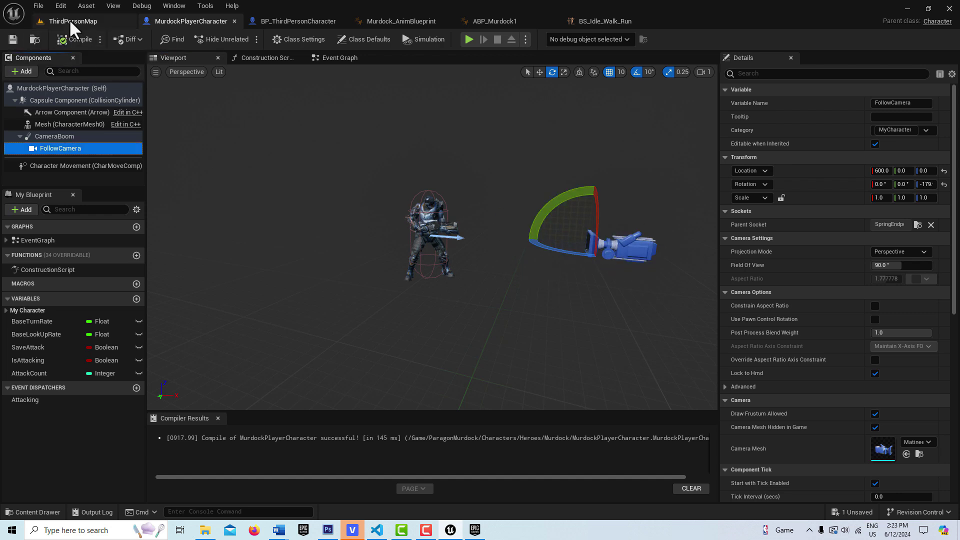
Step: Play ThirdPersonMap again and run Murdock around to check the animations from the front-facing camera
left_click(71, 21)
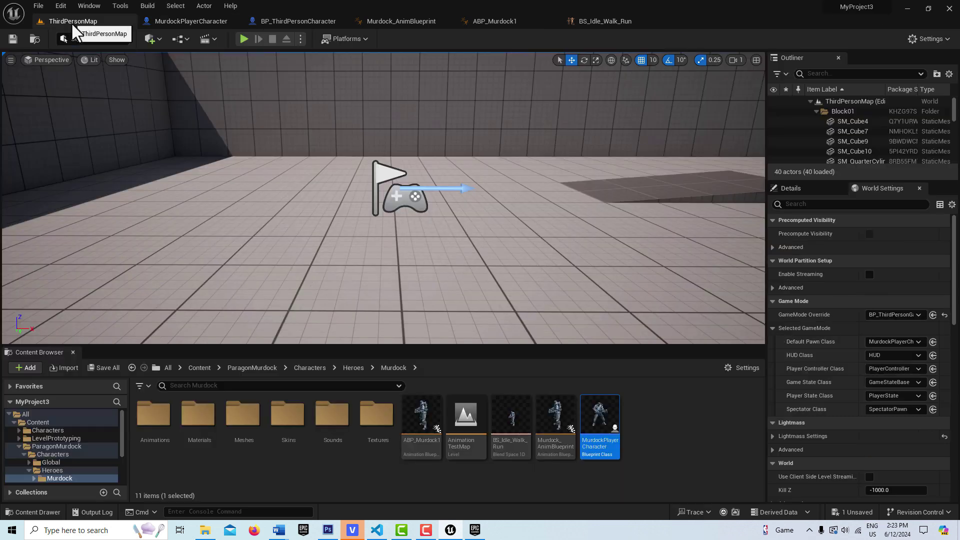
left_click(244, 39)
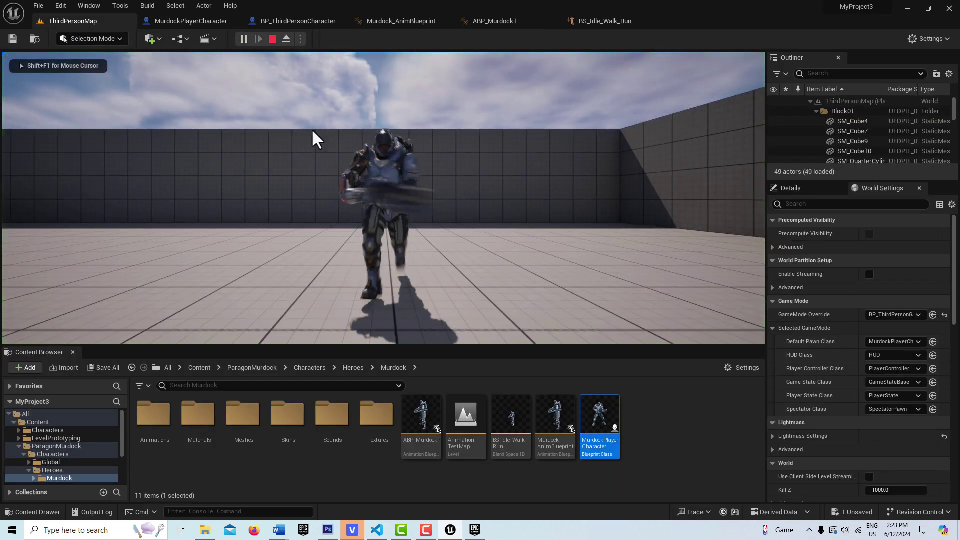
key("s")
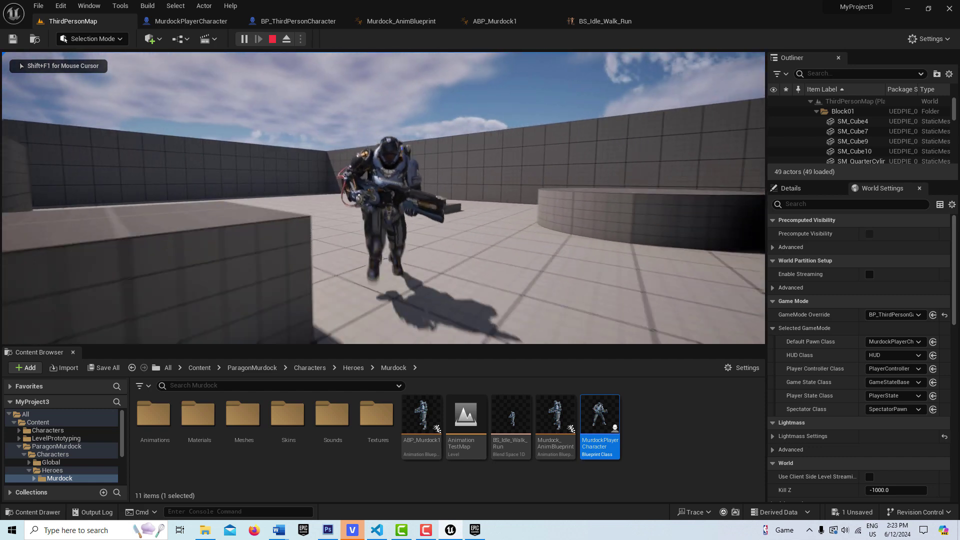